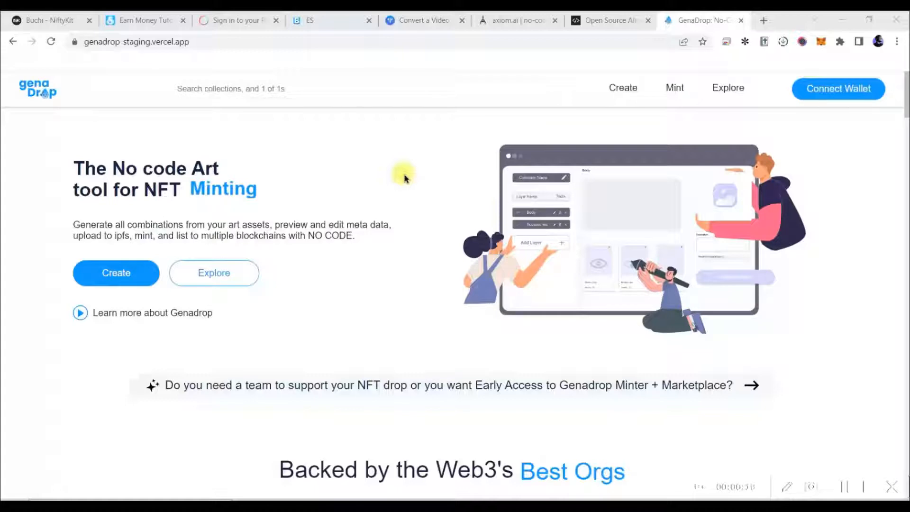
Step: Start a new collection named Demo and add a layer named Background to it
click(633, 93)
click(545, 297)
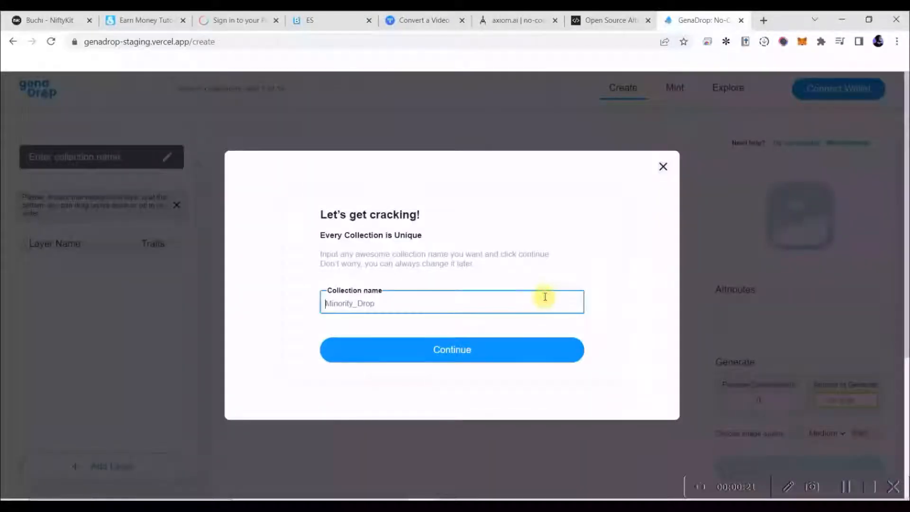
text(Demo)
click(530, 352)
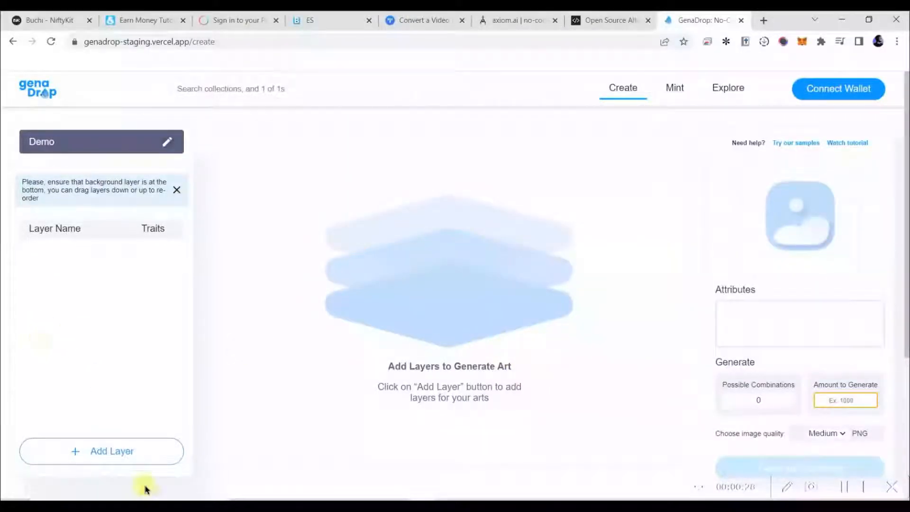
click(124, 453)
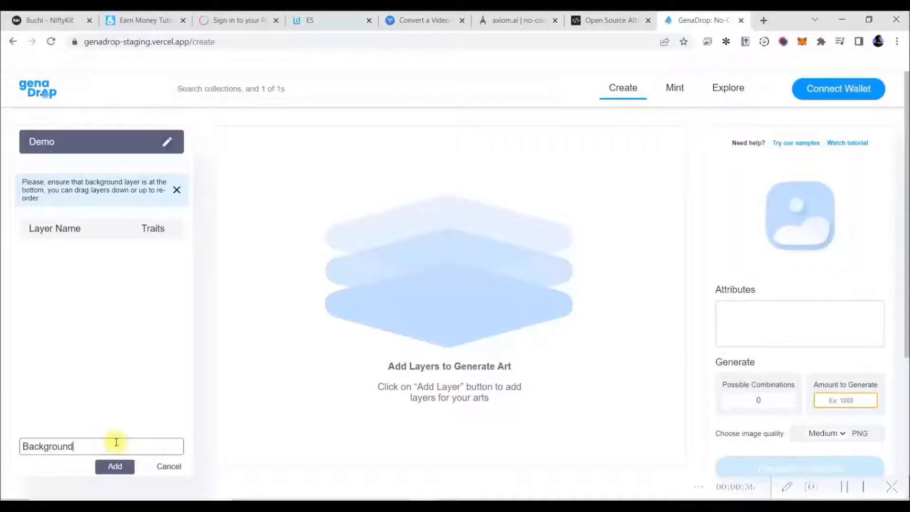
key(Return)
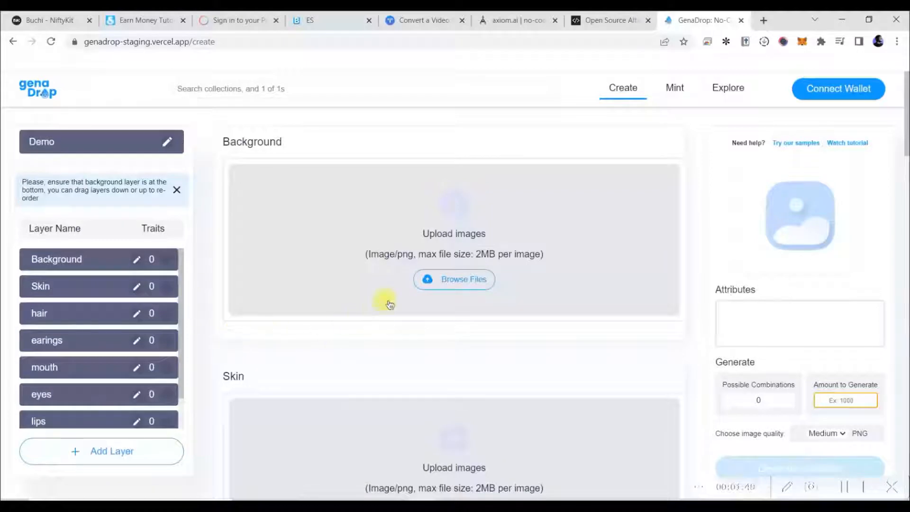
Step: Upload all four images from the NewHERDAO Background folder (Beige Ferns, Black Ferns, Color Wave, Colorful Tiger) to the Background layer
click(473, 281)
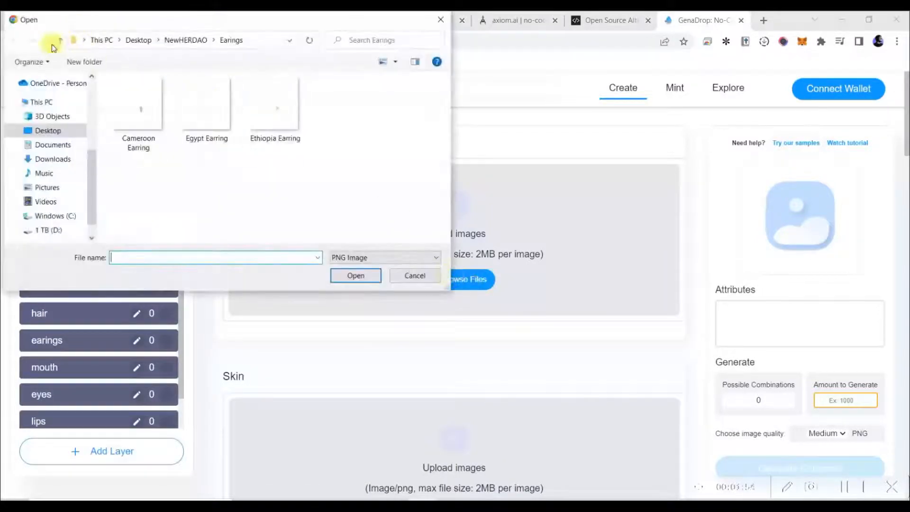
click(58, 41)
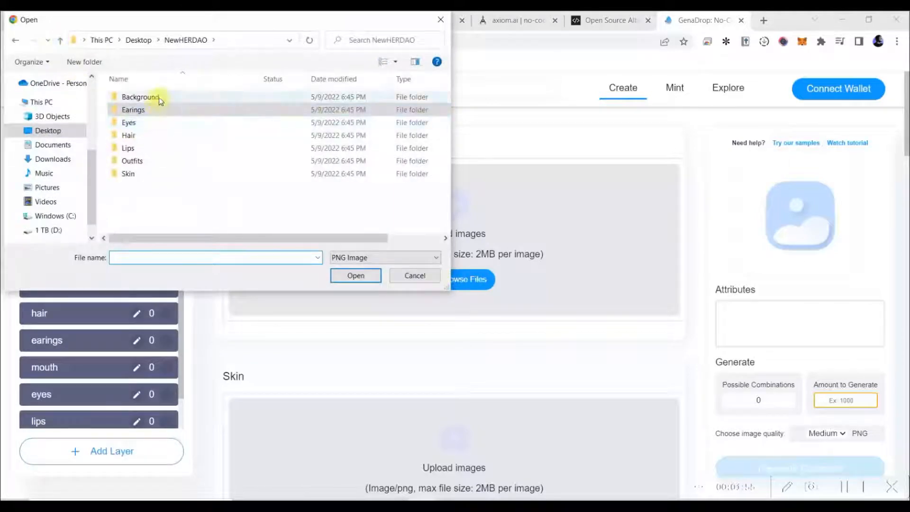
double_click(163, 95)
click(159, 102)
key(ctrl+a)
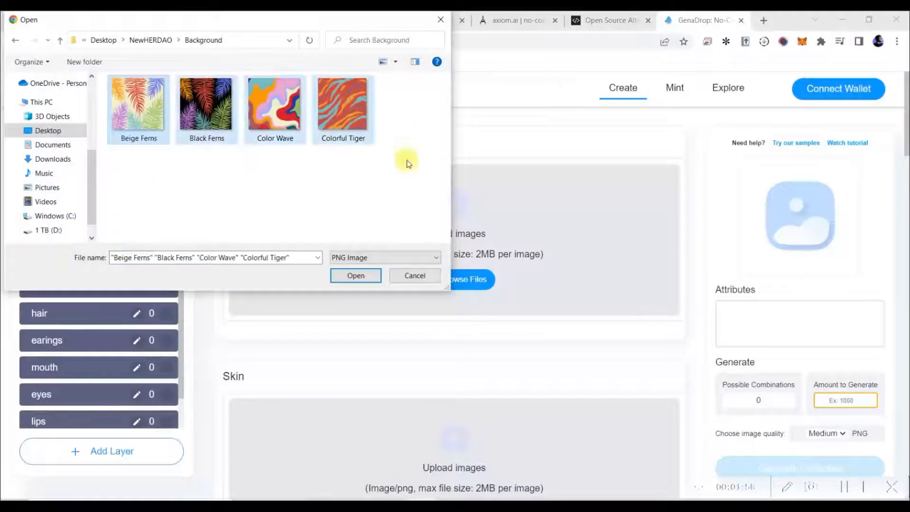
click(357, 275)
scroll(406, 262, down, 5)
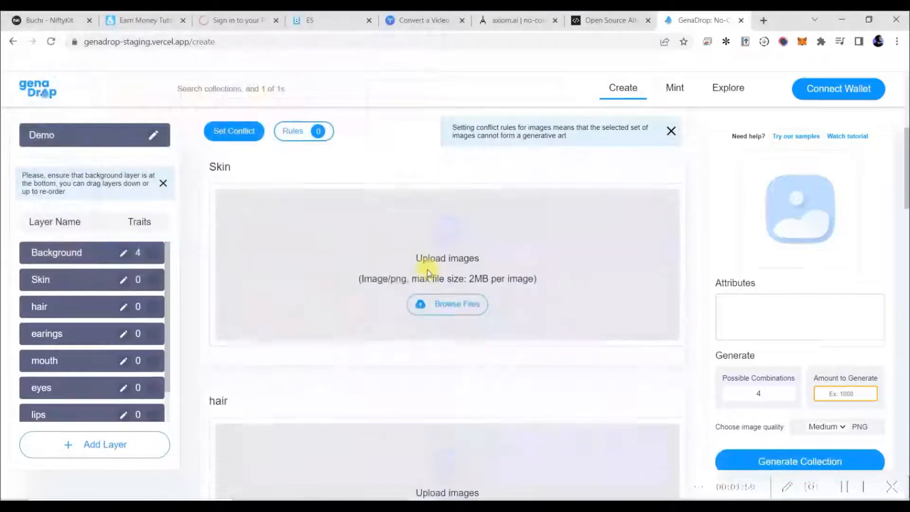
Step: Select the Beige Ferns background, Gold Skin and Afro hair for the artwork preview
scroll(446, 285, up, 2)
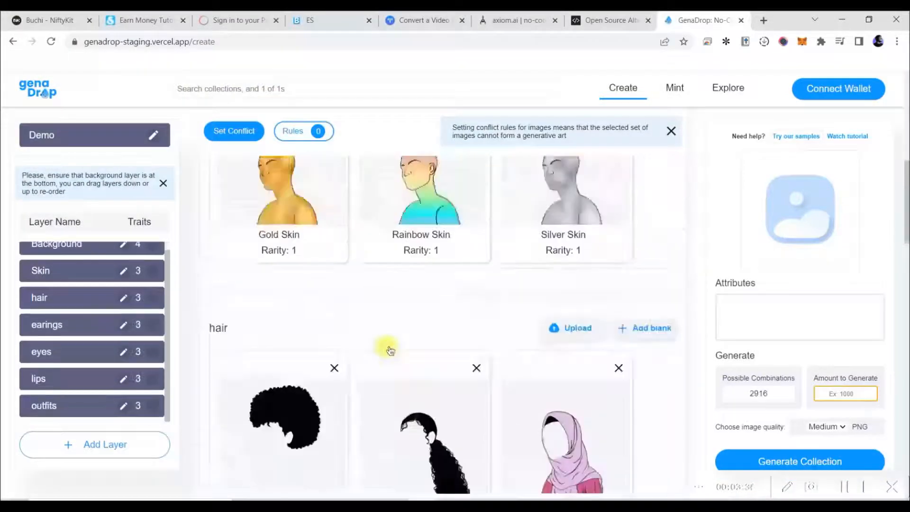
scroll(379, 342, up, 5)
click(299, 335)
scroll(300, 337, down, 5)
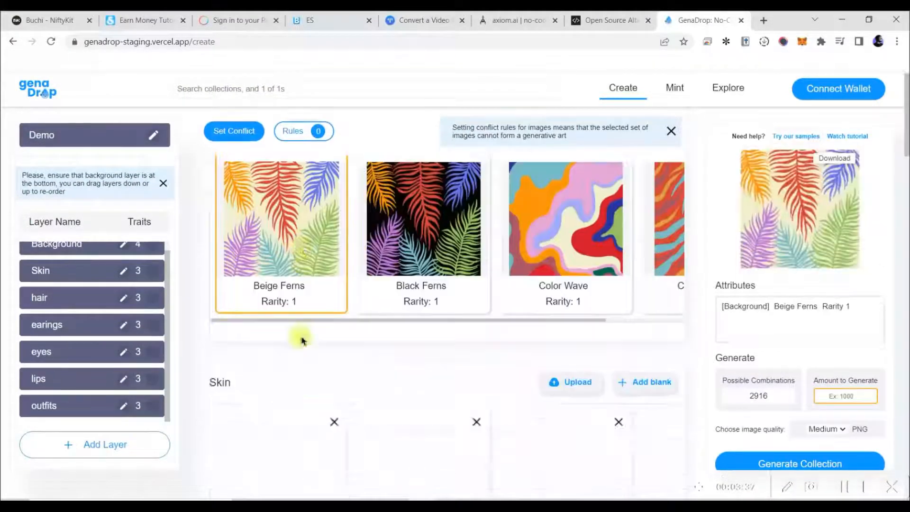
scroll(287, 318, up, 2)
click(303, 405)
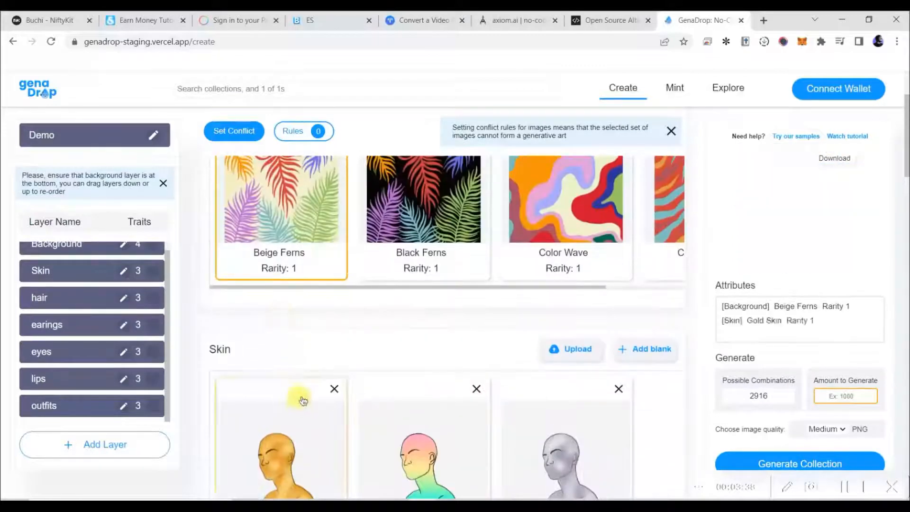
scroll(302, 393, down, 5)
click(301, 396)
Step: Add the Cameroon Earring, Carnival Eyes, Mauve Lips and Cameroon Outfit to the artwork preview
scroll(301, 398, down, 5)
click(301, 397)
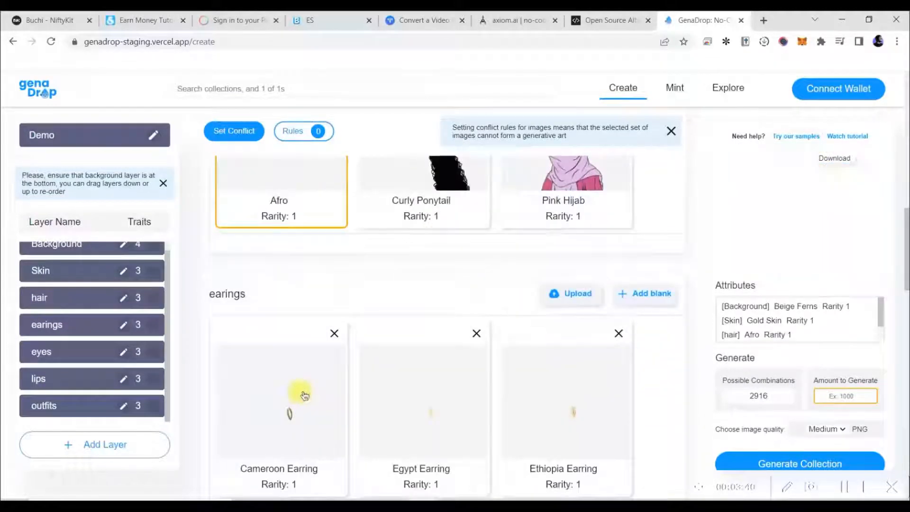
scroll(301, 396, down, 5)
click(300, 393)
scroll(301, 395, down, 5)
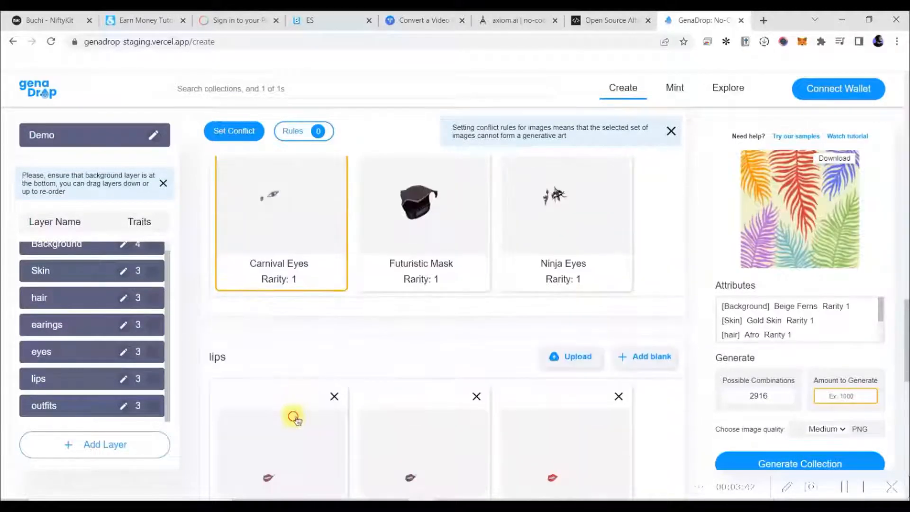
click(294, 414)
scroll(295, 414, down, 5)
scroll(292, 404, down, 5)
Step: Move the Background layer to the end of the layer list so it sits behind the other traits
scroll(292, 389, up, 15)
scroll(290, 370, up, 10)
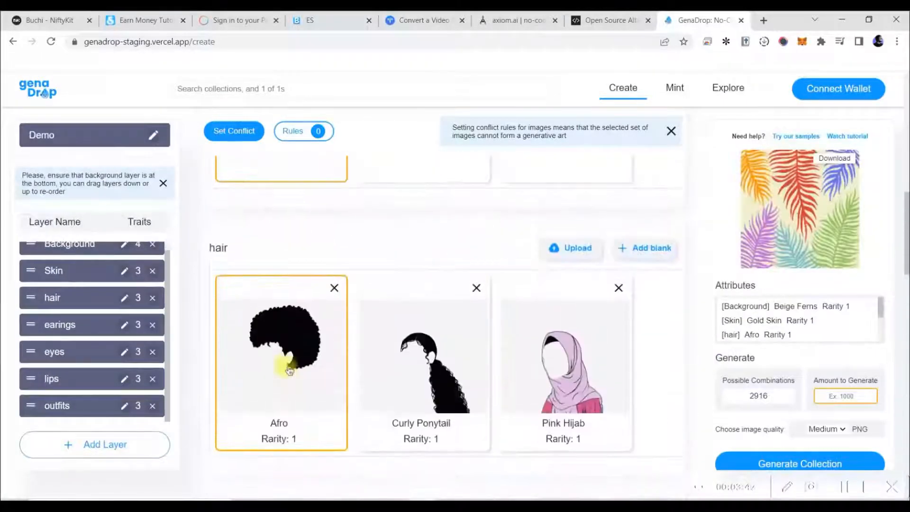
scroll(287, 373, up, 4)
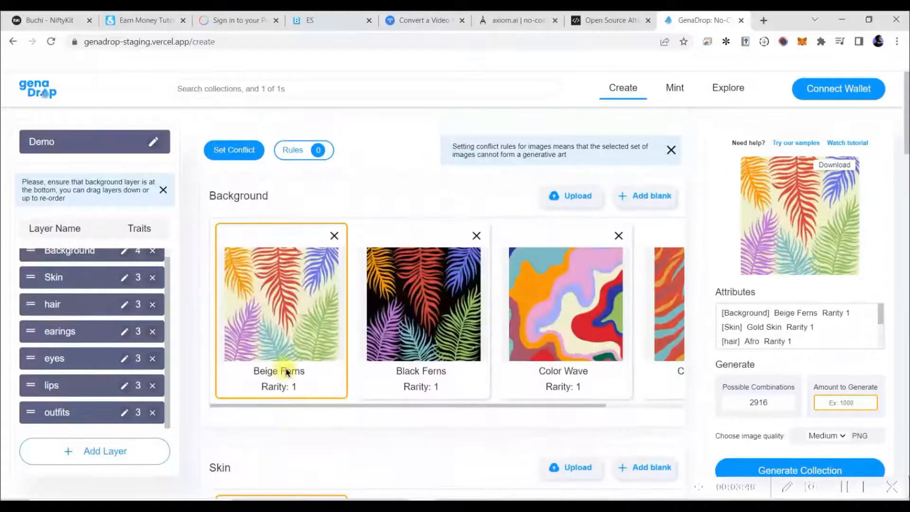
scroll(90, 301, up, 1)
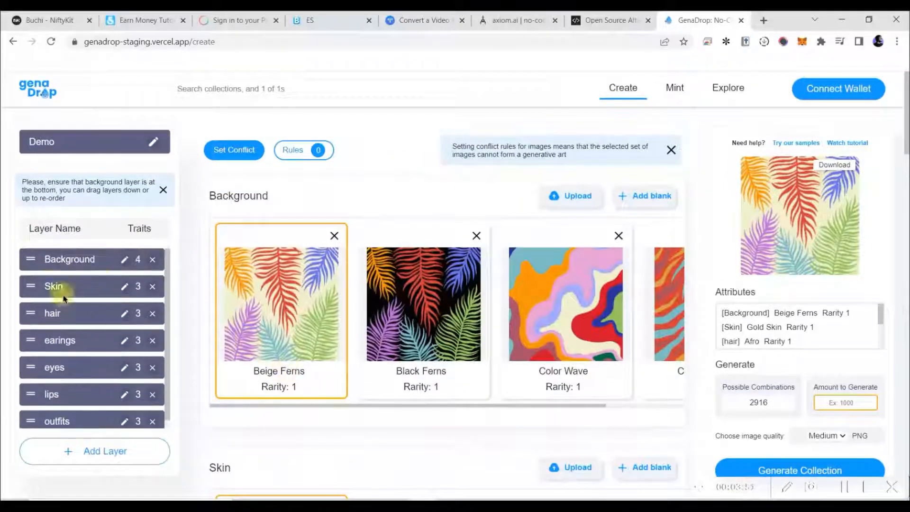
drag(32, 256, 42, 426)
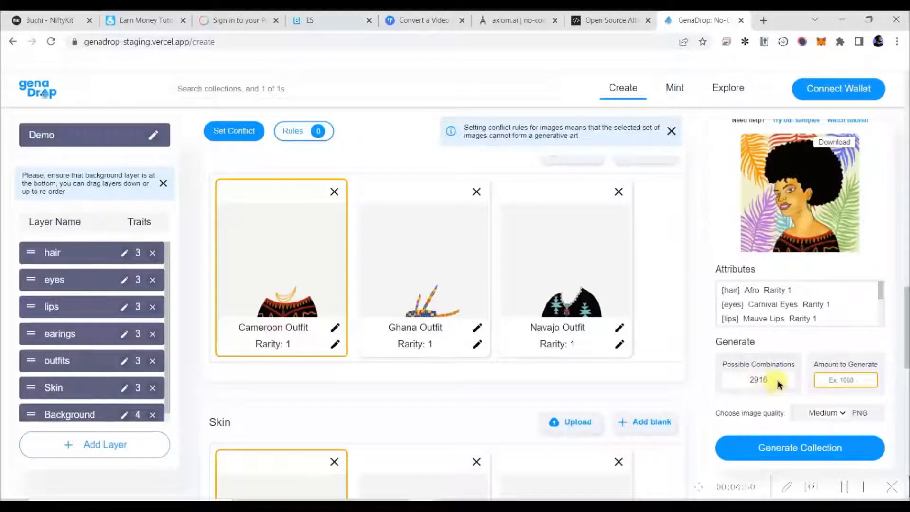
Step: Set the amount to generate to 100 and generate the collection
click(844, 382)
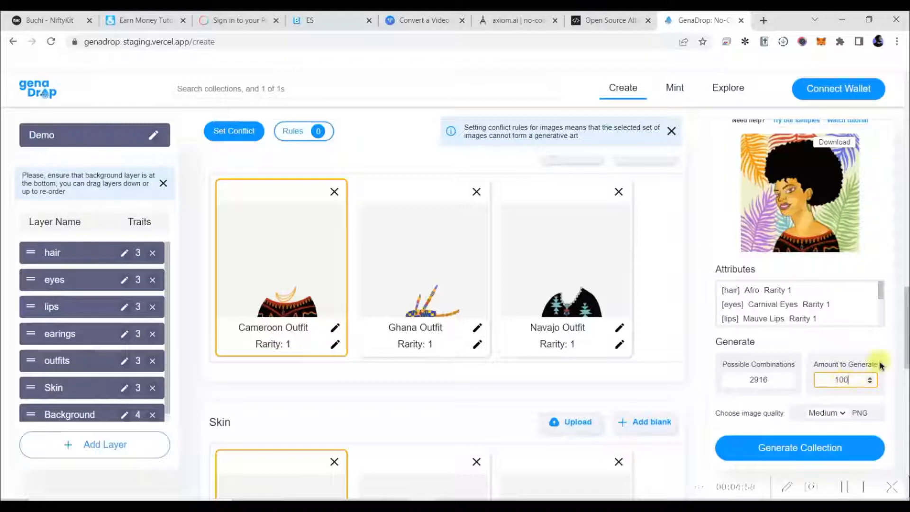
scroll(758, 378, down, 4)
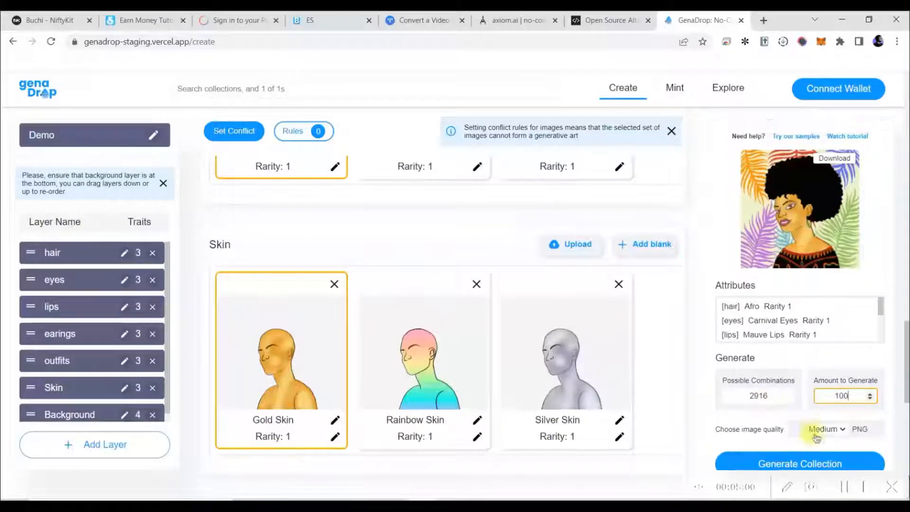
click(821, 464)
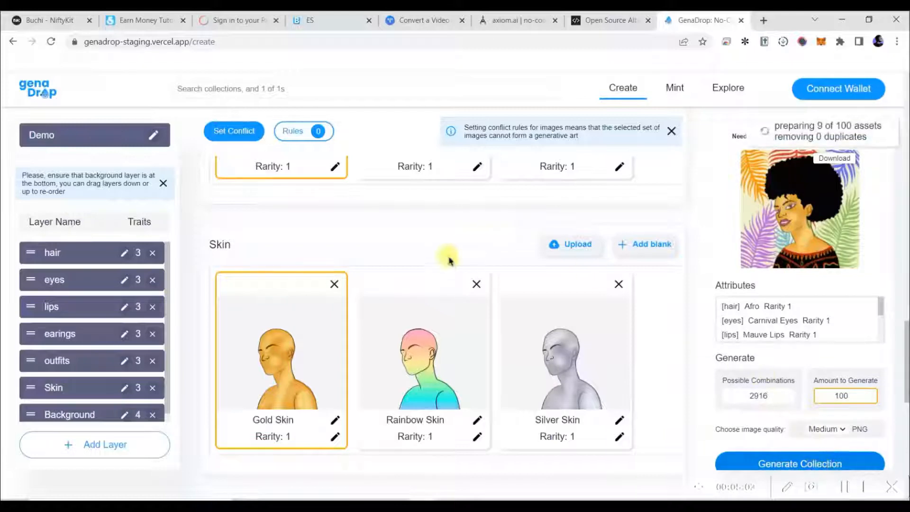
Step: Open the preview of the generated assets and look through the artworks
scroll(437, 266, up, 5)
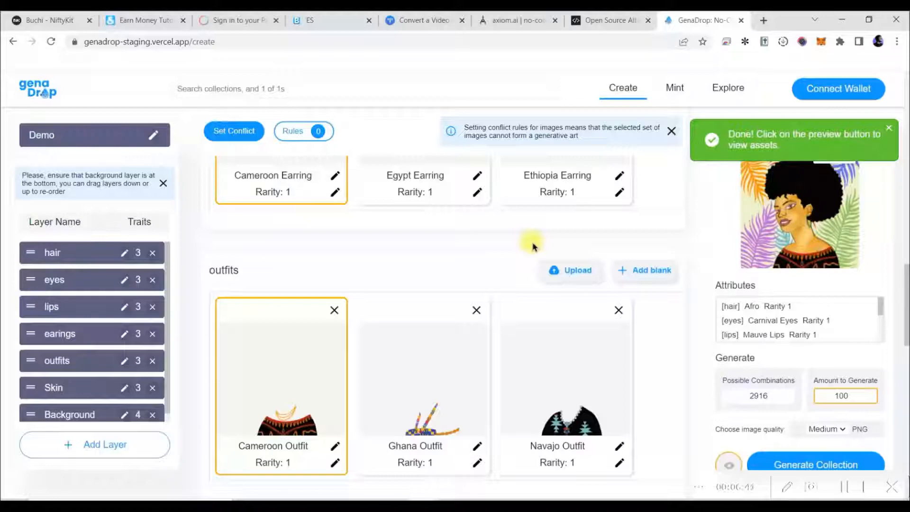
scroll(752, 315, down, 3)
scroll(791, 383, down, 1)
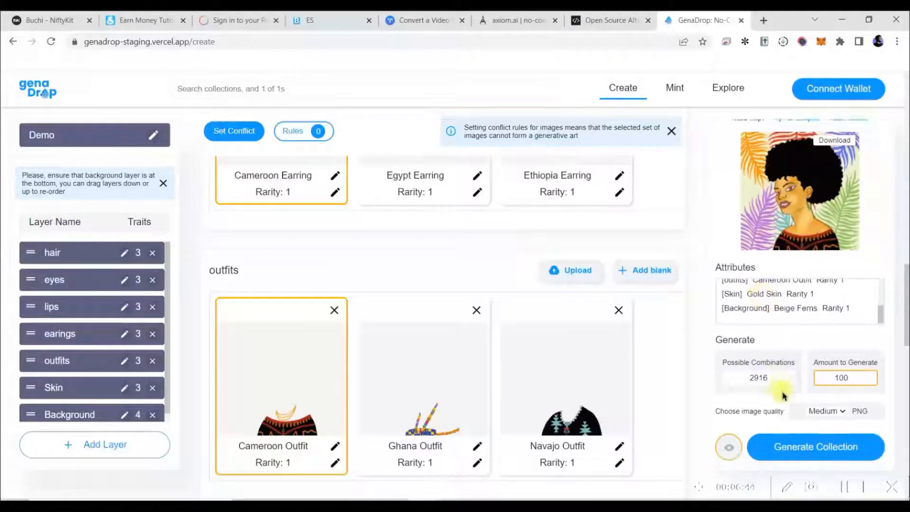
click(730, 448)
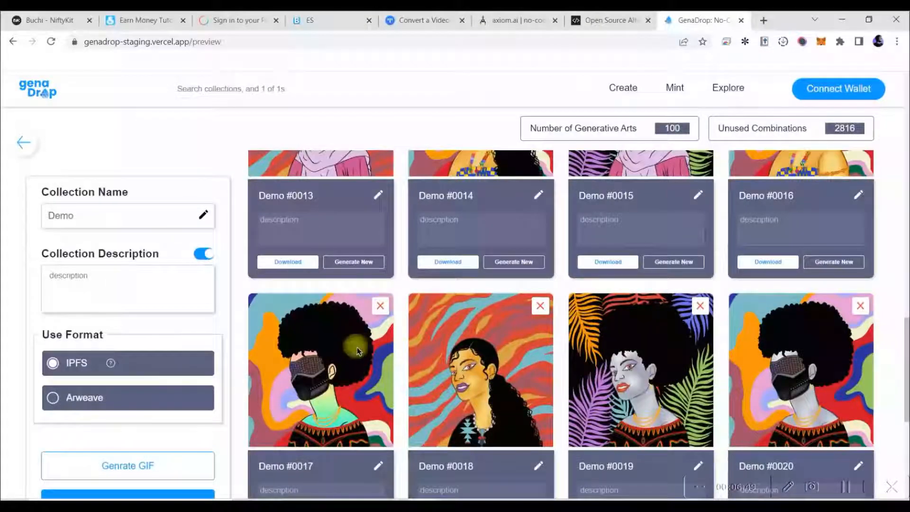
scroll(354, 356, up, 4)
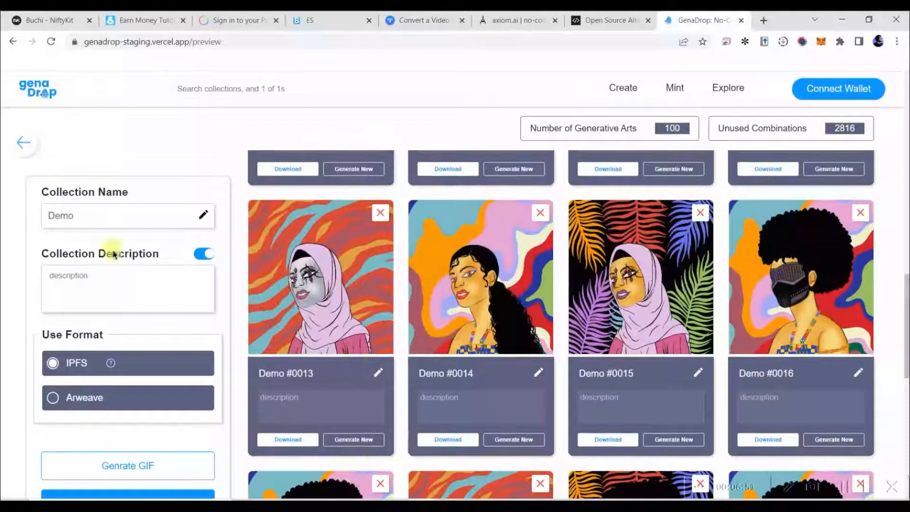
Step: Enter "Collection description here" as the collection description
click(80, 285)
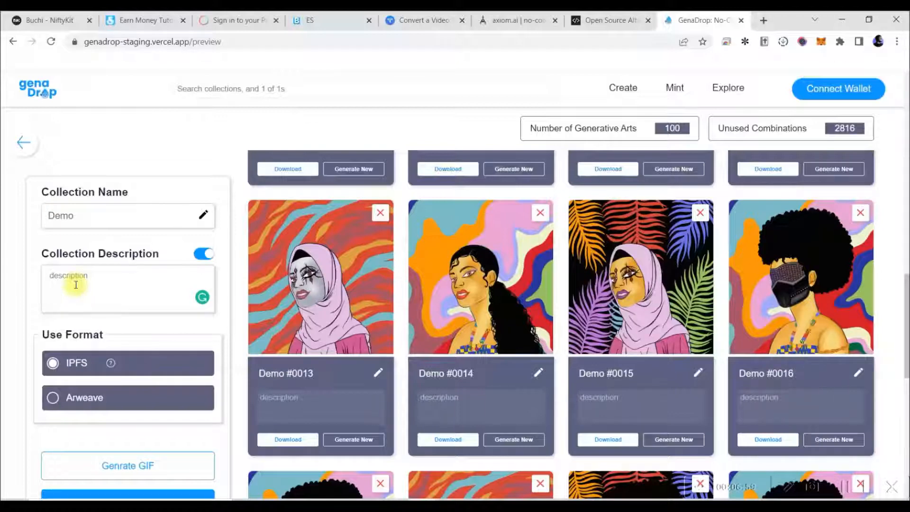
text(Collectio)
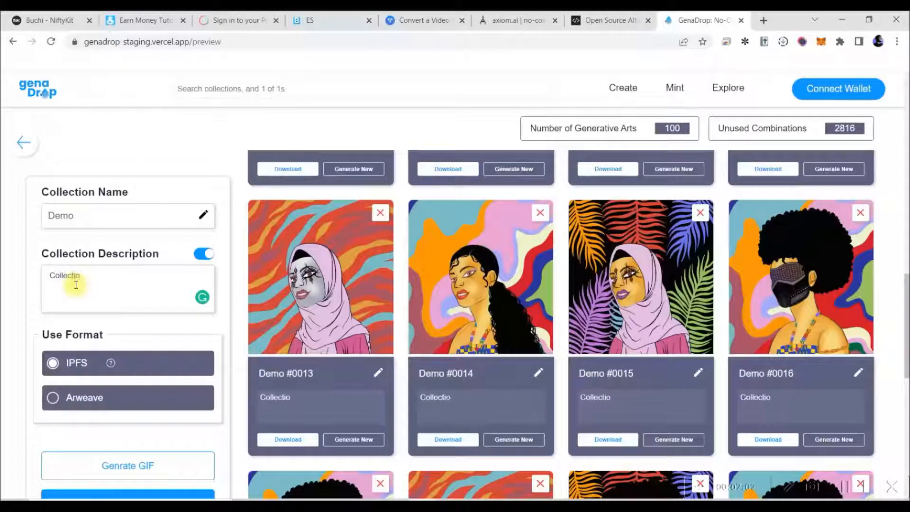
text(n description here)
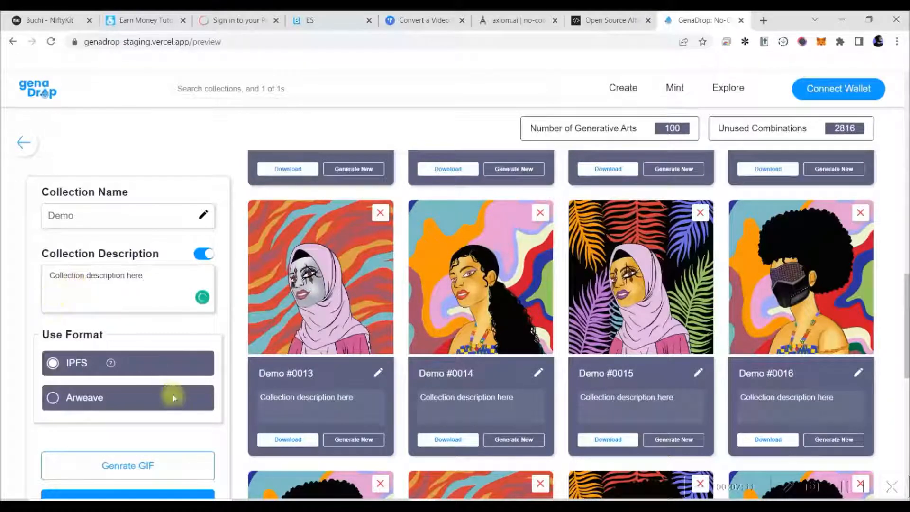
Step: Download the generated collection as a zip file in IPFS format
scroll(81, 319, down, 5)
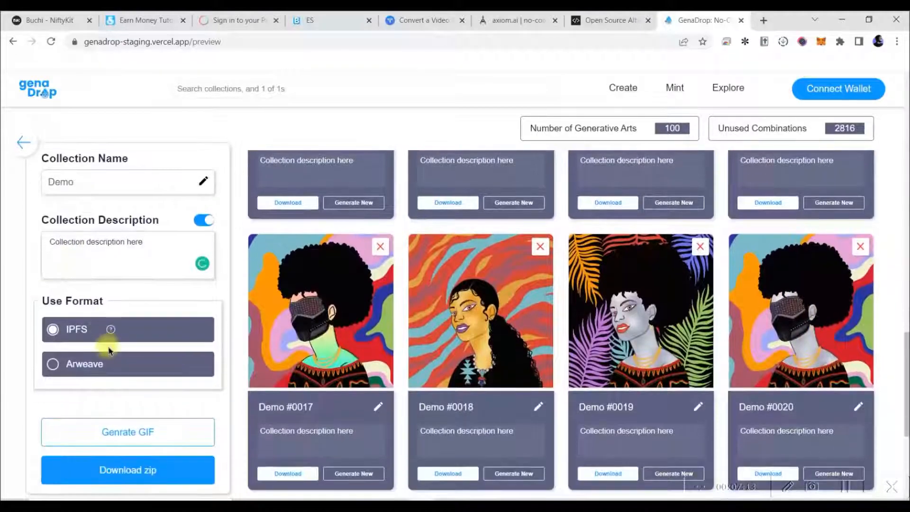
click(169, 436)
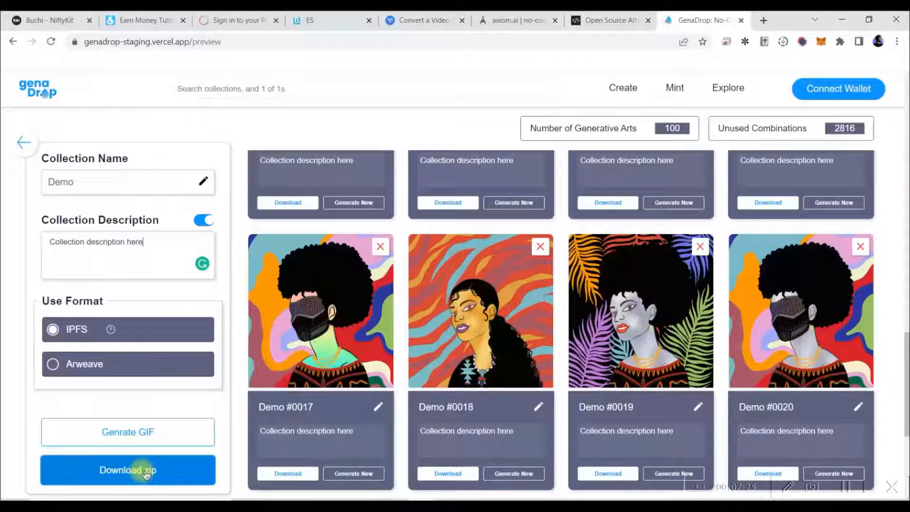
click(147, 472)
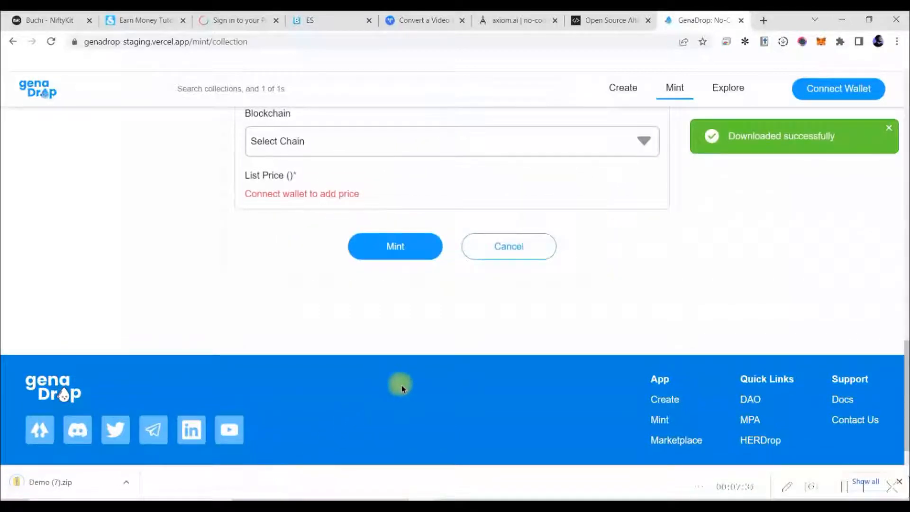
Step: Review the Demo collection's mint form, including its assets, asset details and mint options
scroll(402, 385, up, 2)
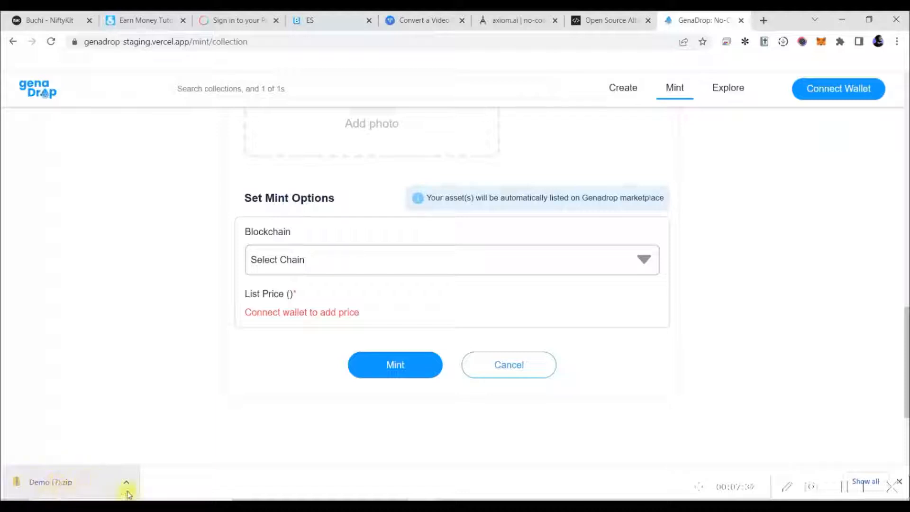
scroll(392, 437, up, 10)
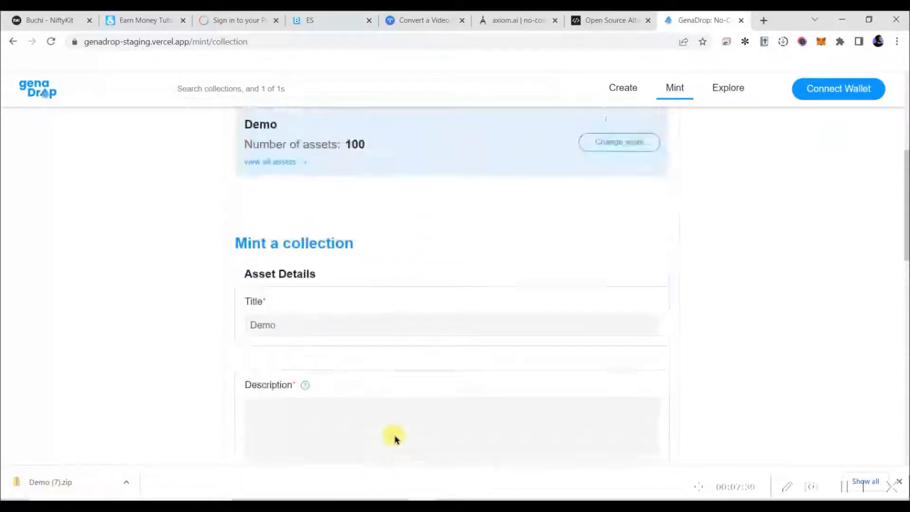
scroll(393, 437, up, 5)
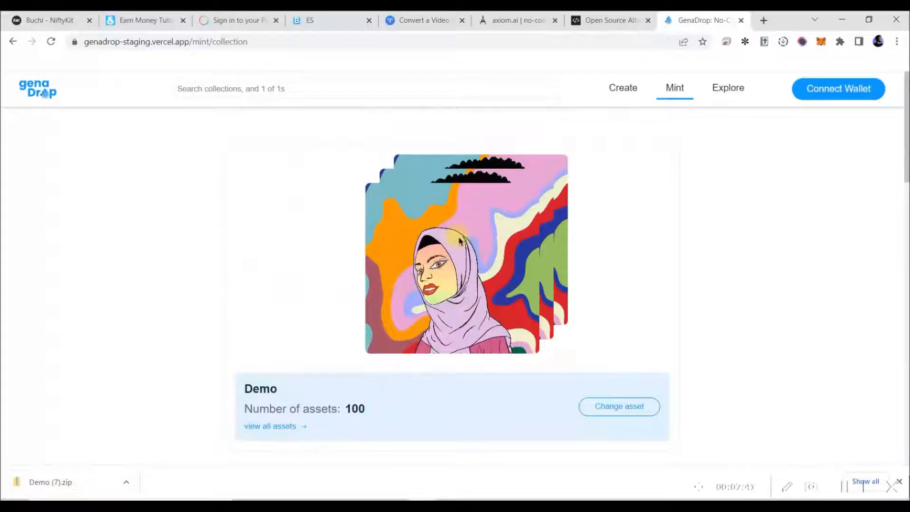
scroll(461, 241, down, 3)
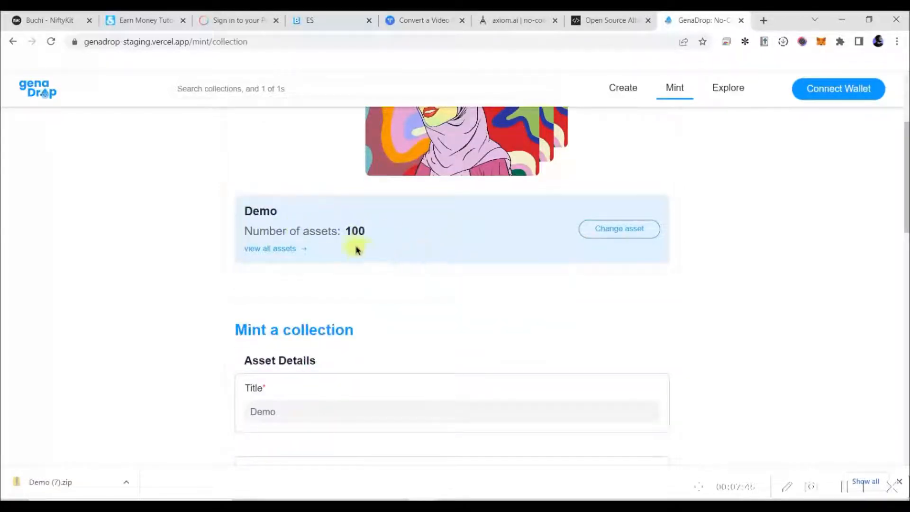
scroll(380, 228, down, 2)
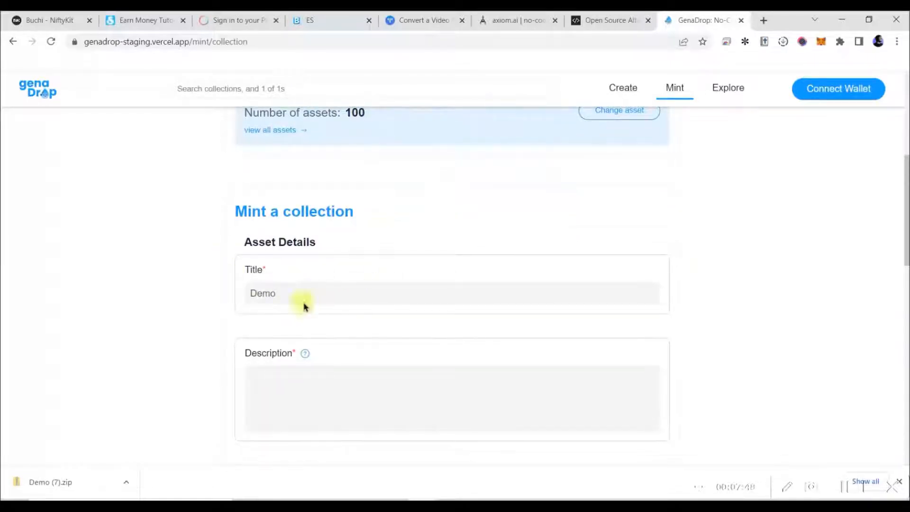
Step: Enter "A collection of Women in Tech" as the collection's description in the mint form, correcting the misspelled word
scroll(361, 323, down, 2)
click(364, 292)
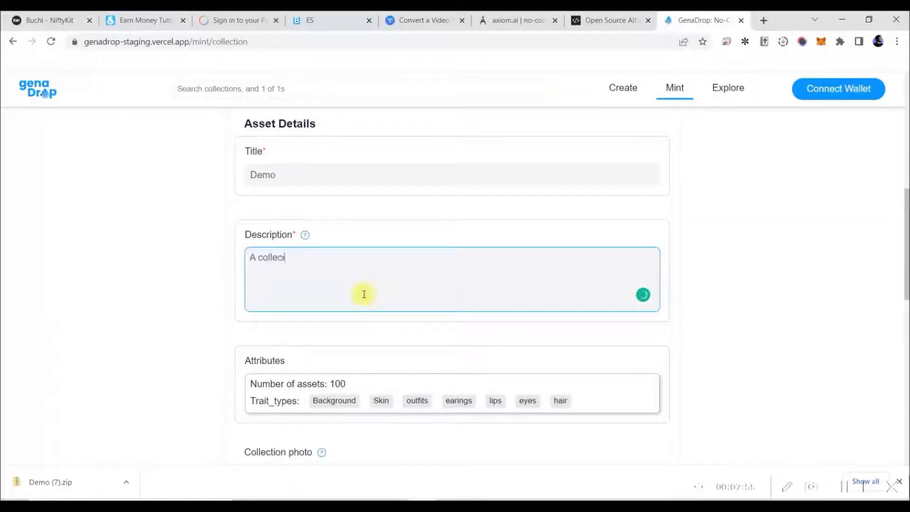
text(A collecion of Women)
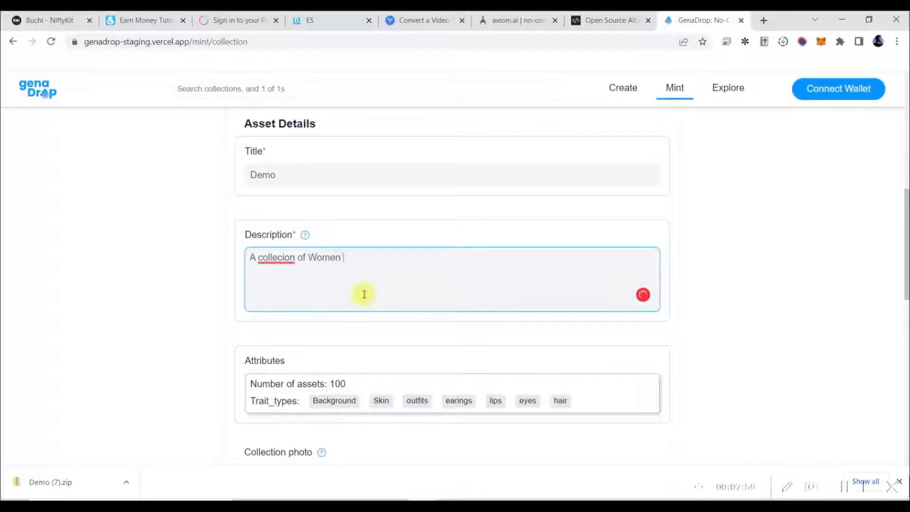
text( in Tech)
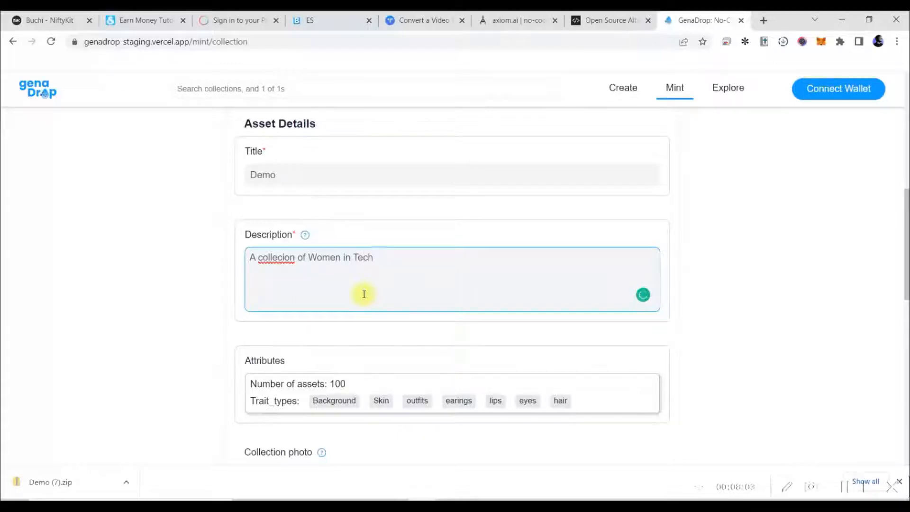
click(286, 257)
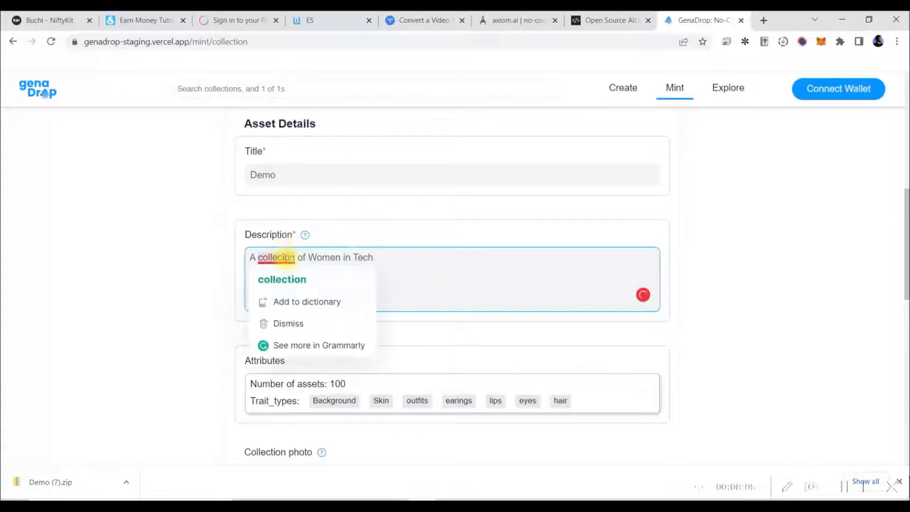
click(282, 279)
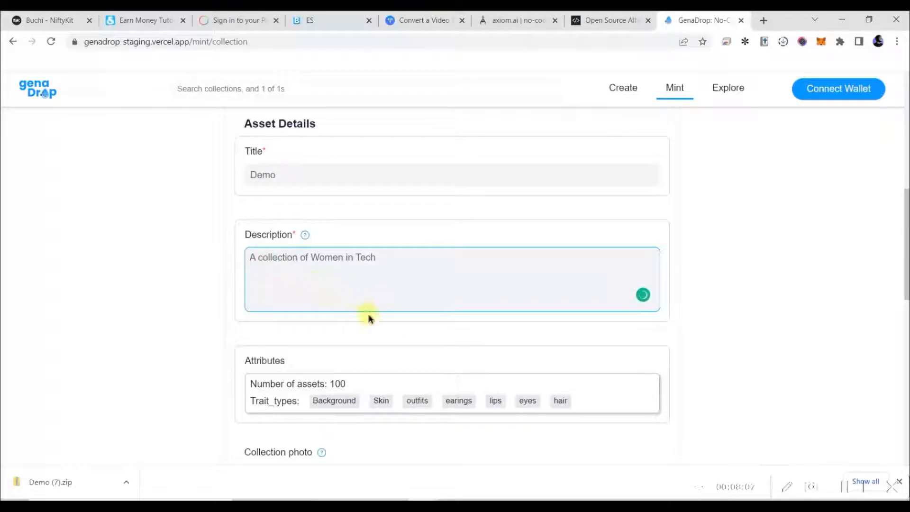
Step: Set the collection photo to the first artwork, the masked woman with the afro on the multicoloured background, and save it
scroll(372, 315, down, 6)
click(350, 241)
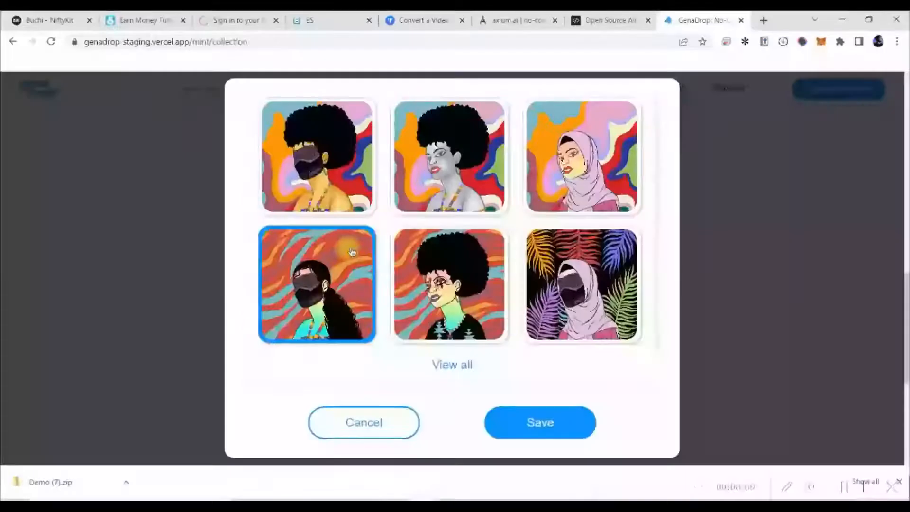
click(314, 183)
click(477, 245)
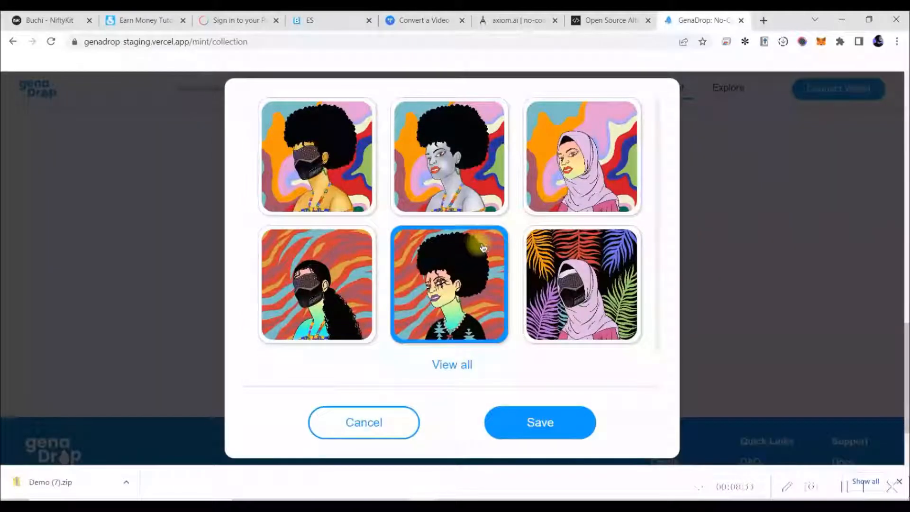
click(455, 171)
click(335, 159)
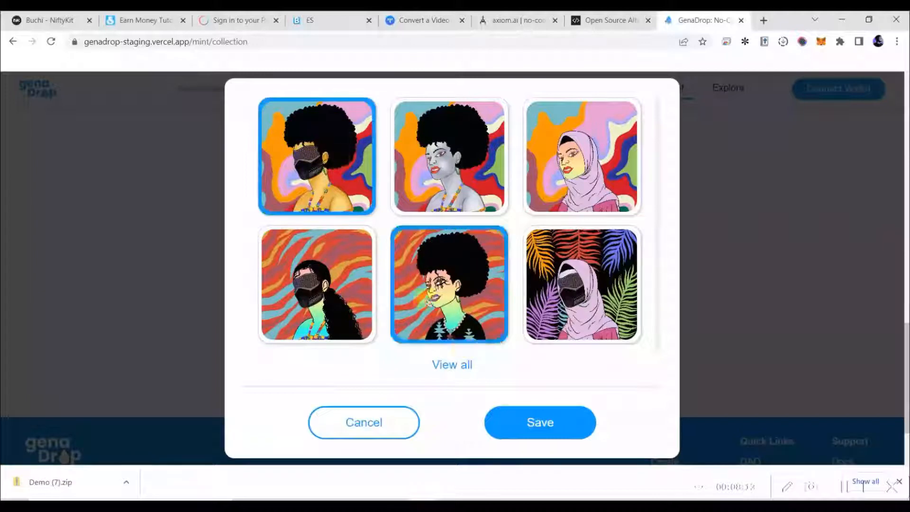
click(567, 428)
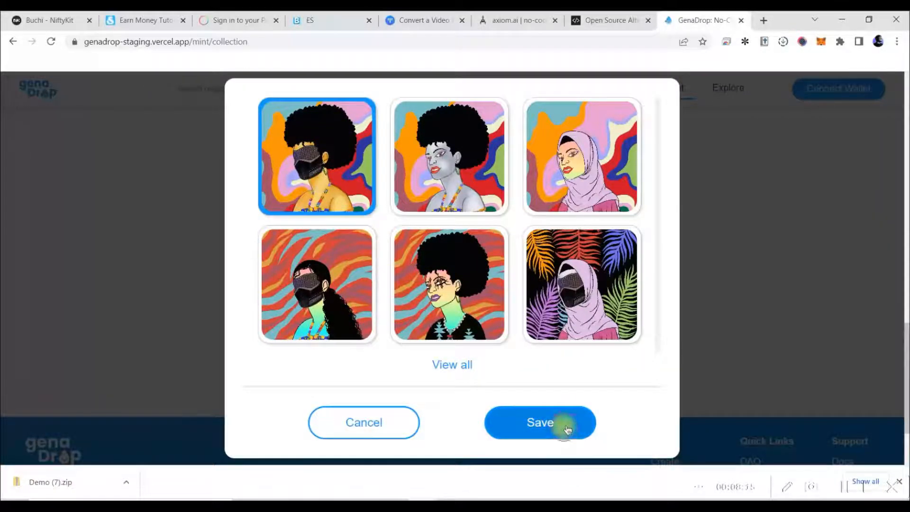
Step: Select Algorand as the blockchain, connect the wallet through WalletConnect, and dismiss the network notice
scroll(372, 214, up, 6)
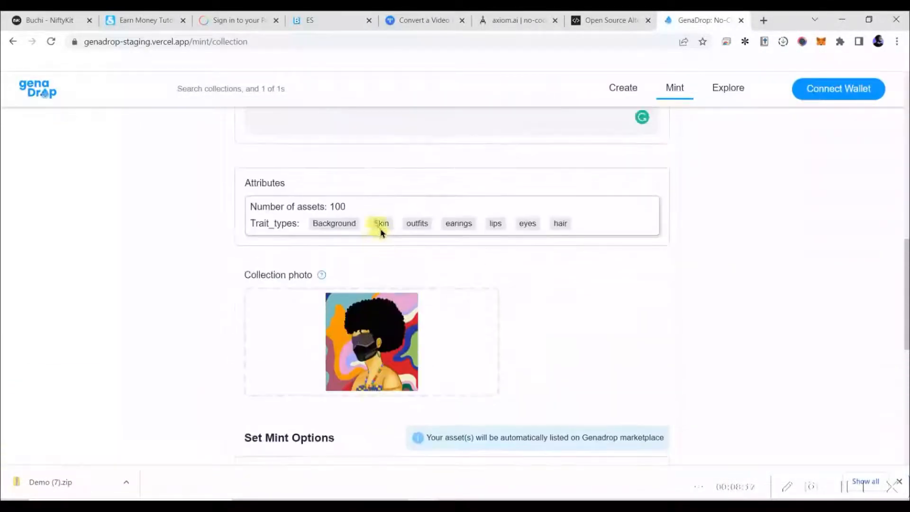
scroll(597, 247, up, 3)
scroll(607, 258, up, 6)
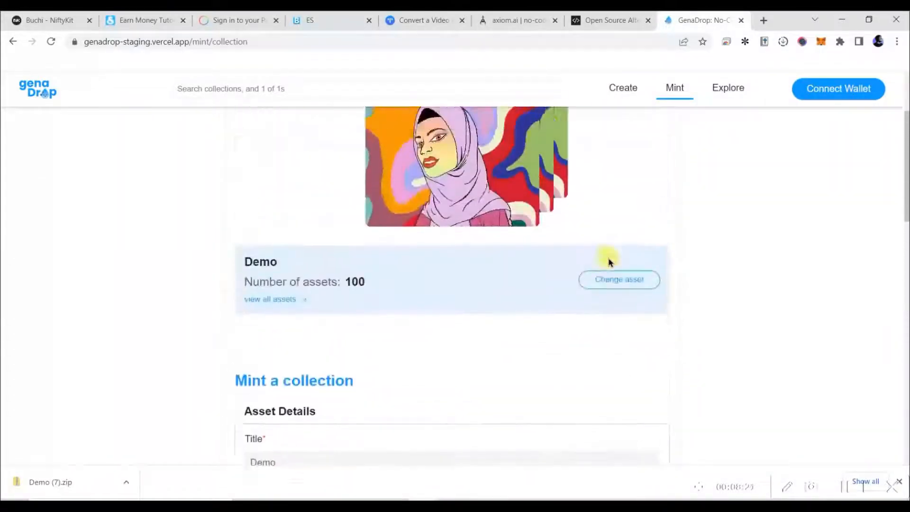
scroll(609, 261, up, 2)
scroll(610, 261, down, 5)
scroll(613, 274, down, 10)
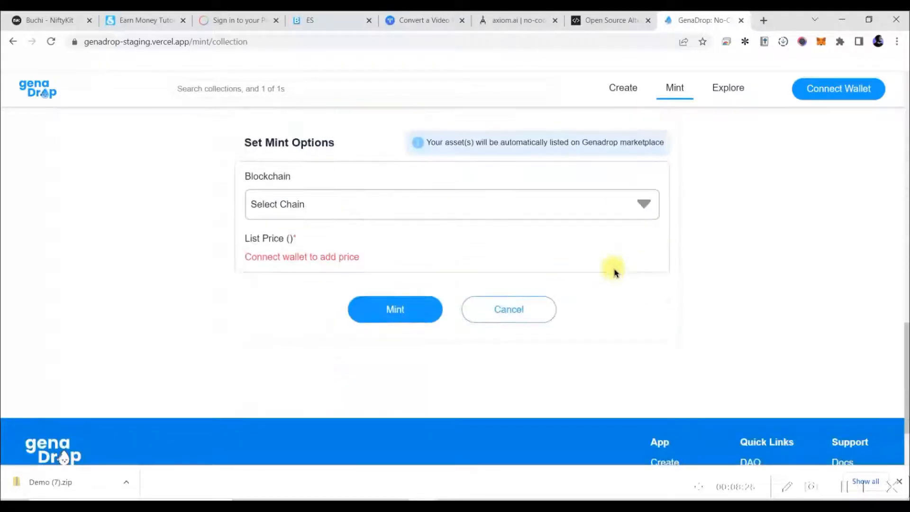
scroll(615, 272, up, 2)
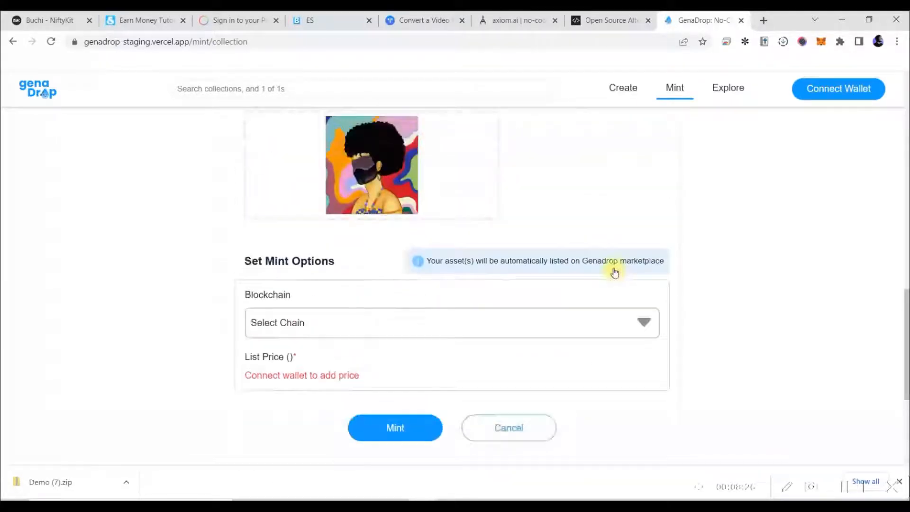
click(649, 323)
click(411, 361)
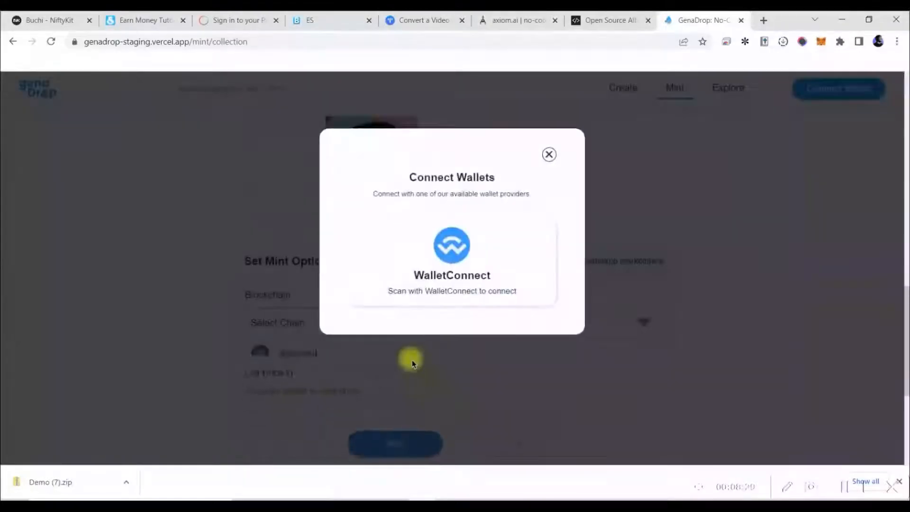
click(445, 277)
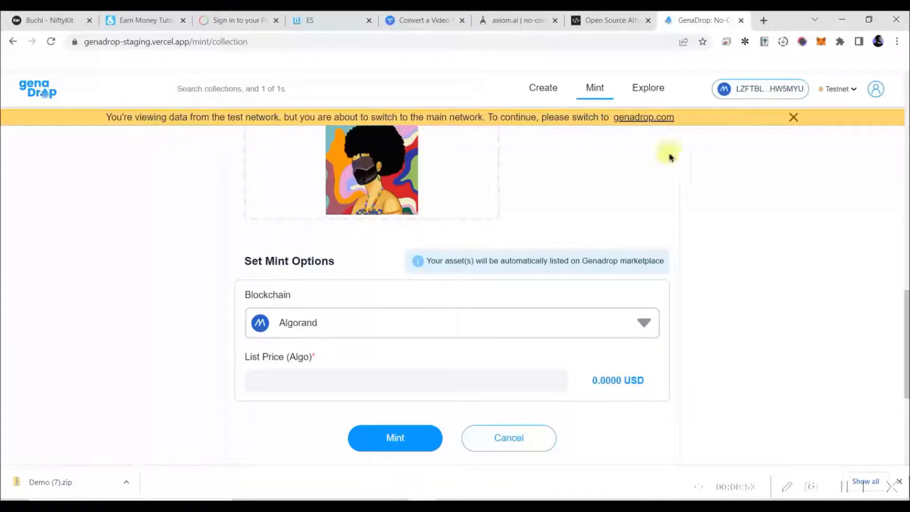
click(792, 117)
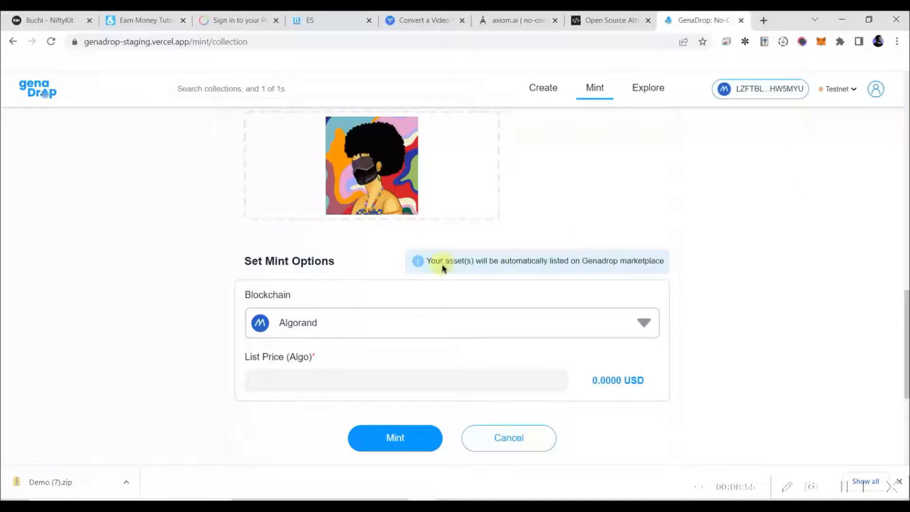
Step: Check the Demo collection's mint price and number of assets in the summary above the mint form
scroll(441, 266, down, 2)
scroll(439, 270, up, 1)
scroll(398, 299, up, 3)
scroll(403, 299, up, 10)
scroll(402, 299, up, 2)
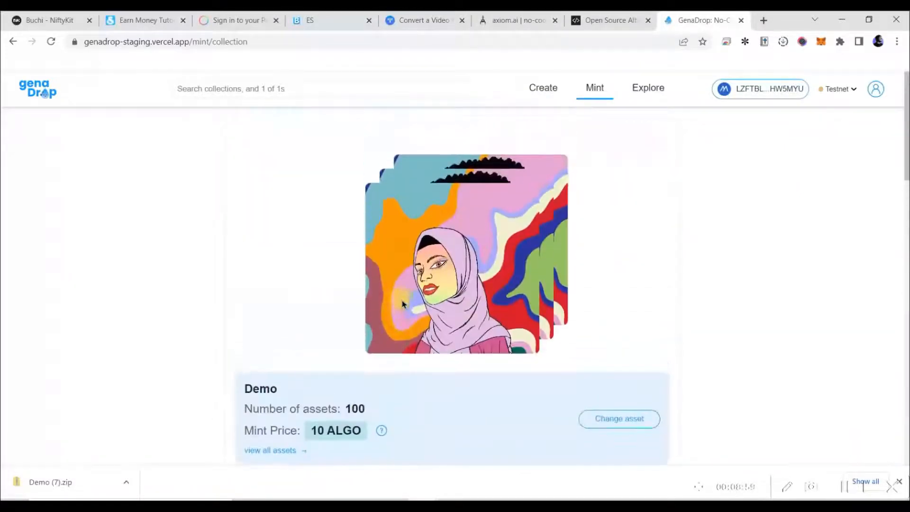
scroll(402, 303, down, 4)
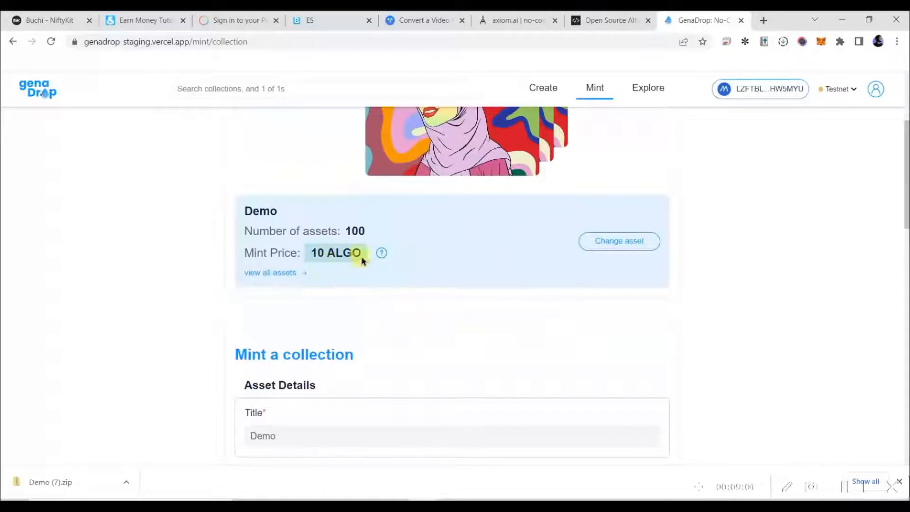
scroll(368, 260, down, 2)
scroll(370, 261, up, 2)
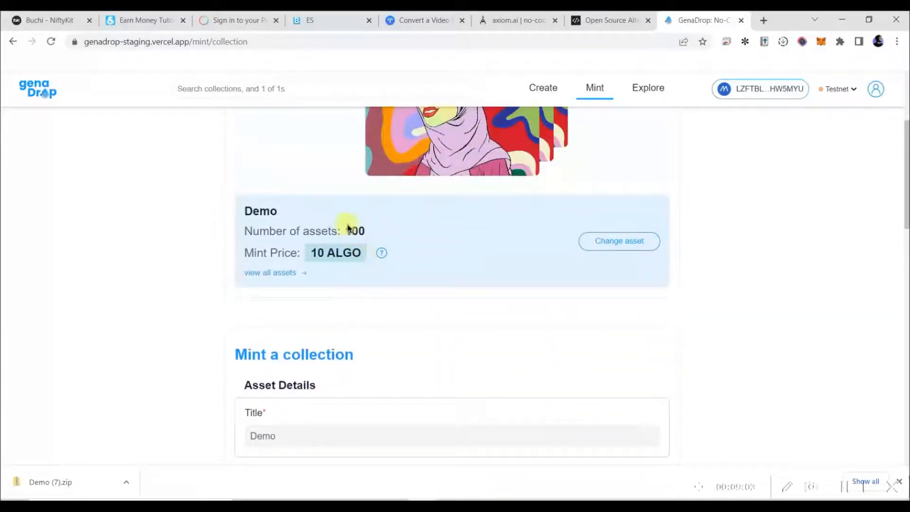
Step: Set the list price to 1 Algo in the mint options
scroll(351, 232, down, 5)
scroll(355, 280, down, 9)
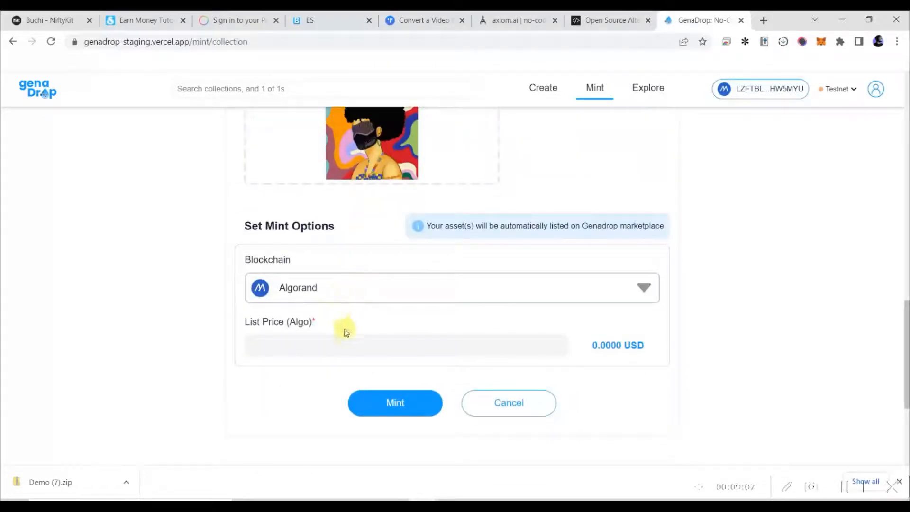
click(344, 345)
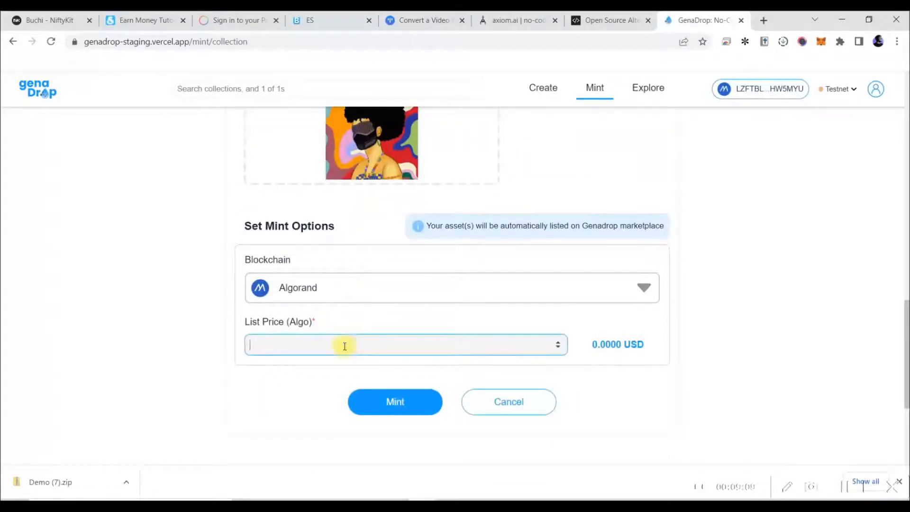
text(1)
click(745, 353)
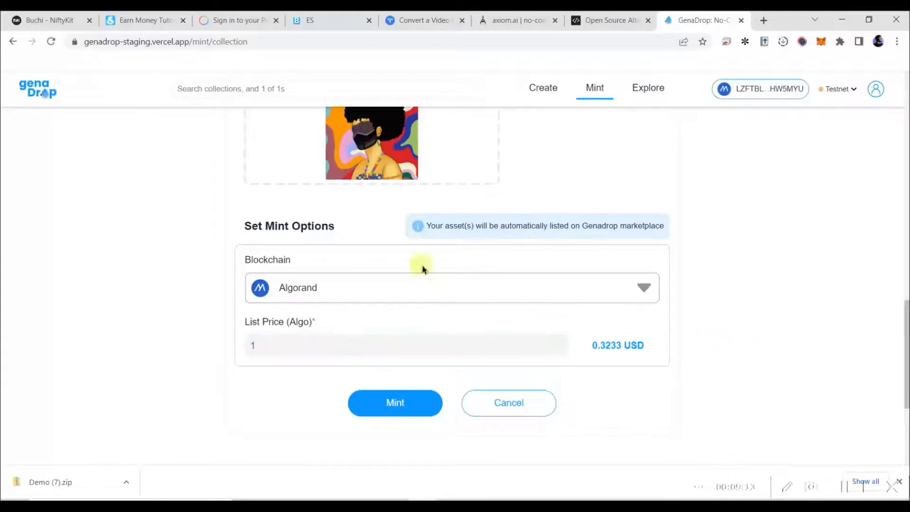
Step: Recheck the completed asset details and mint options, and mint the Demo collection
scroll(549, 297, up, 1)
scroll(549, 297, up, 3)
scroll(549, 298, down, 4)
scroll(550, 297, up, 5)
scroll(549, 298, up, 5)
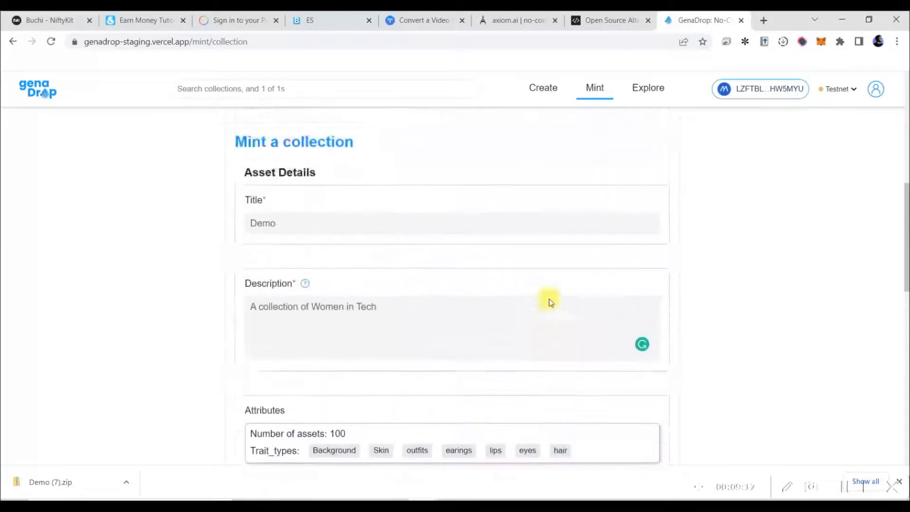
scroll(550, 301, down, 12)
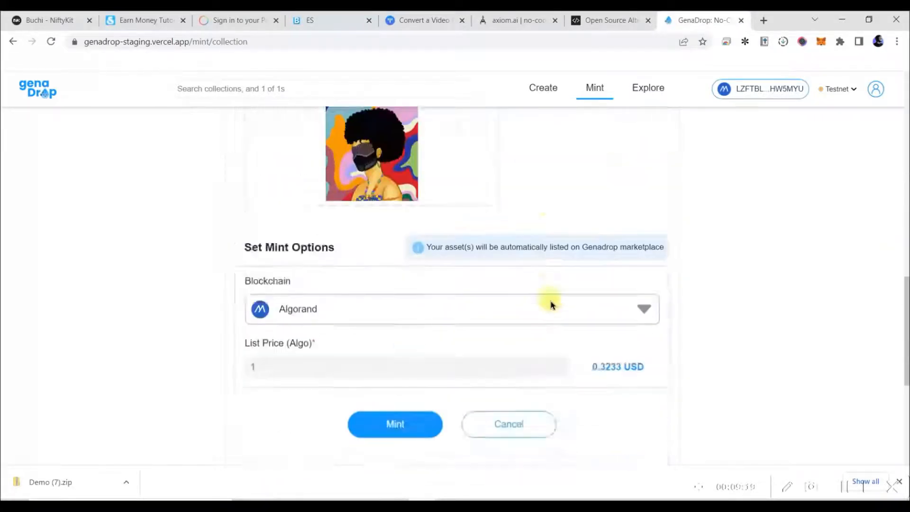
click(418, 346)
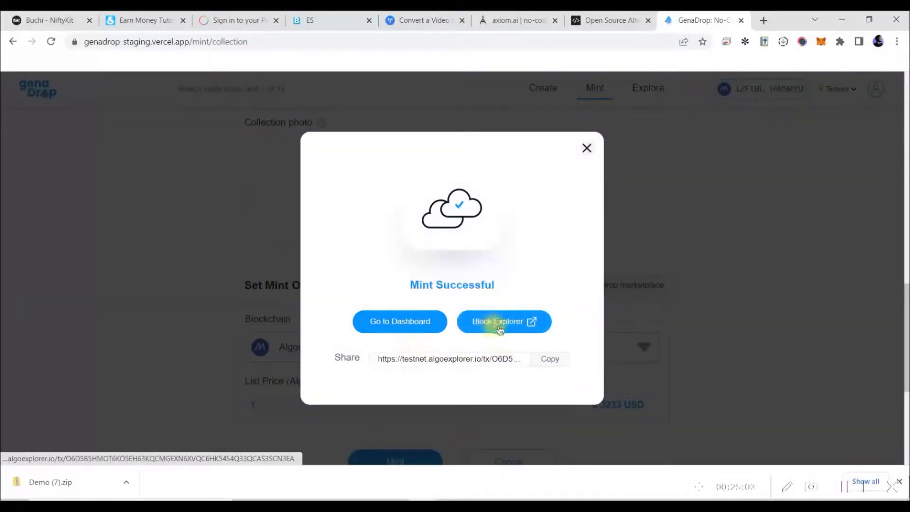
Step: Go to the dashboard after minting and view the list of own collections
click(407, 325)
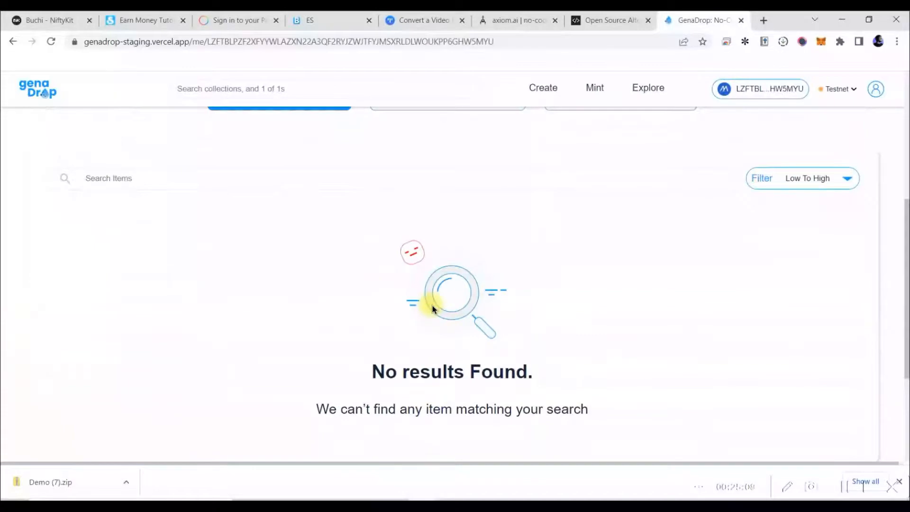
scroll(432, 305, up, 5)
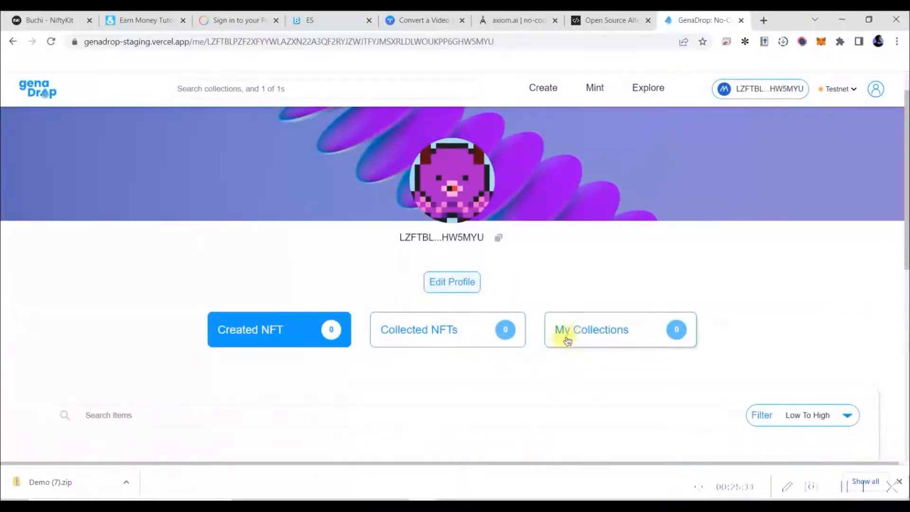
click(586, 334)
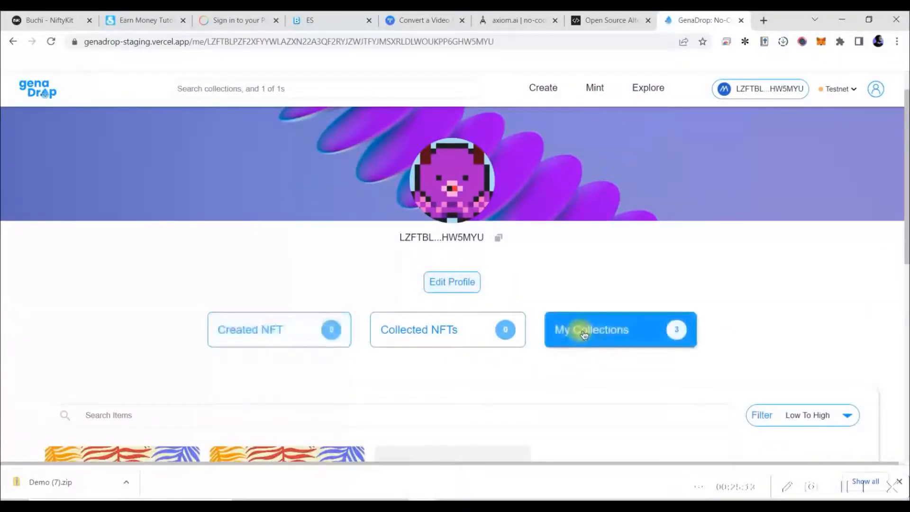
scroll(412, 275, down, 3)
scroll(411, 275, down, 2)
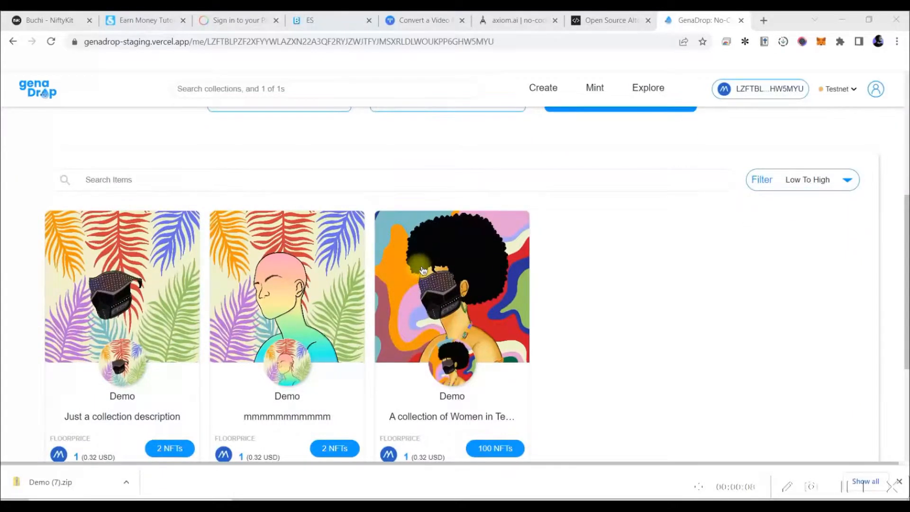
Step: Open the Demo collection described as "A collection of Women in Tech" and look through its listed NFTs
click(422, 268)
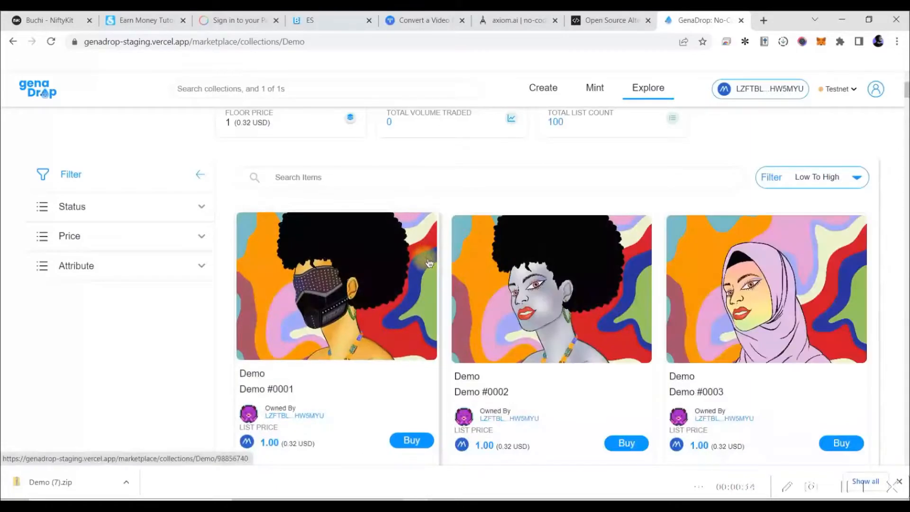
scroll(429, 264, down, 15)
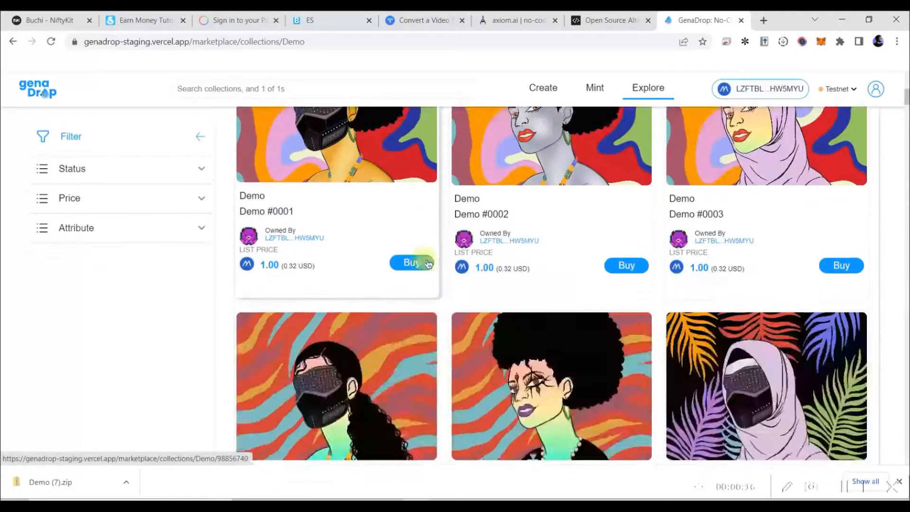
scroll(430, 259, down, 3)
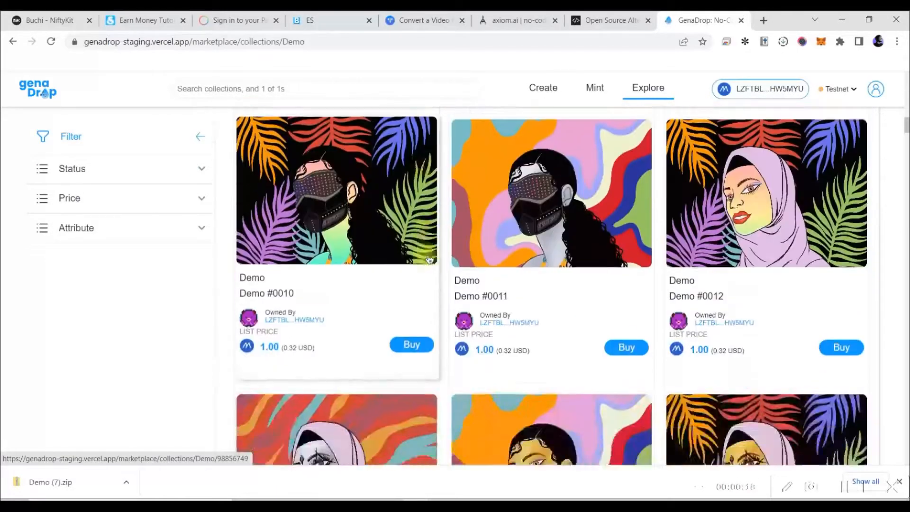
scroll(429, 259, up, 10)
scroll(430, 258, up, 13)
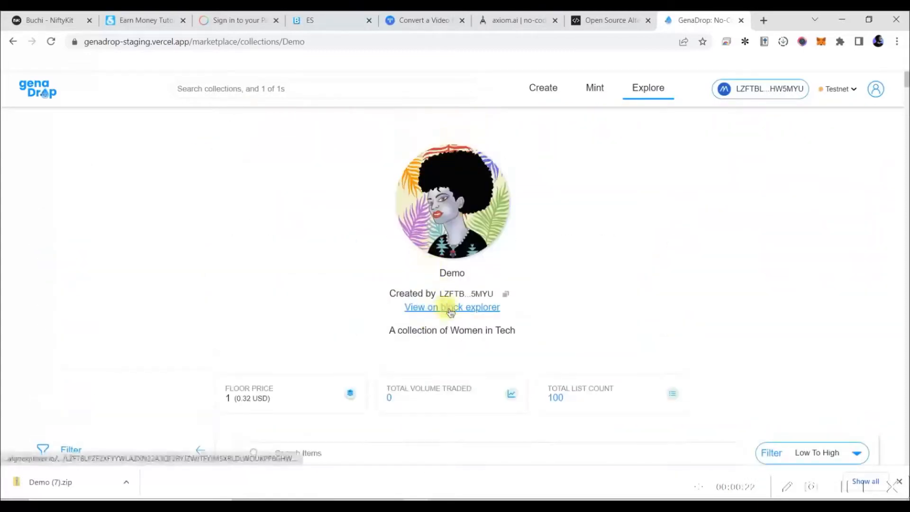
Step: Open the collection's creator account on the block explorer and examine its overview and asset transactions
click(449, 308)
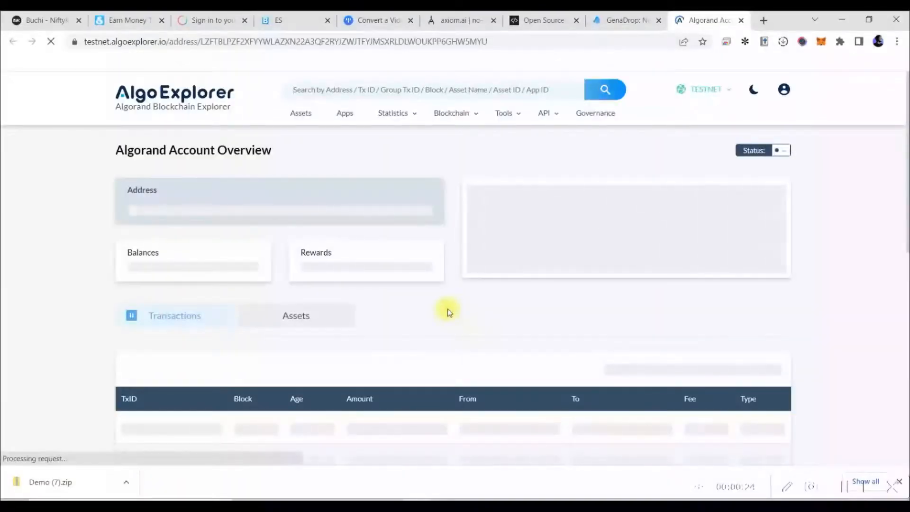
scroll(448, 309, down, 6)
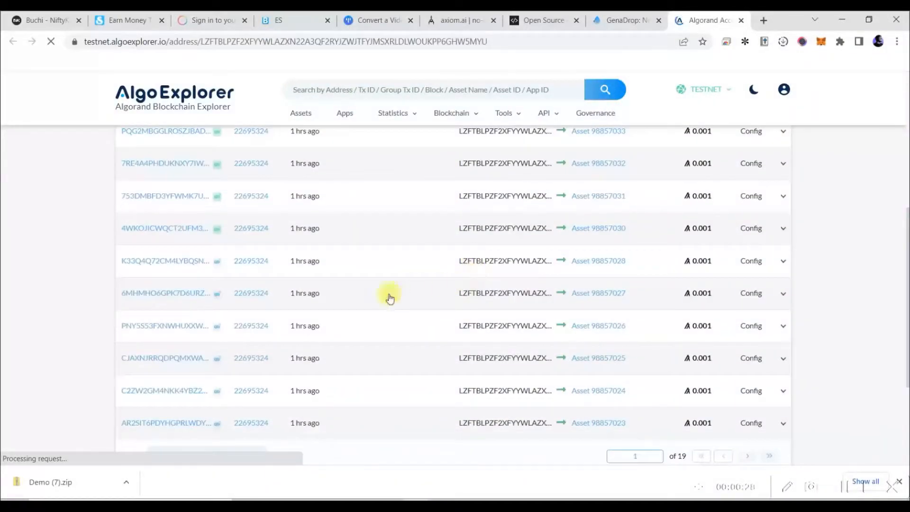
scroll(396, 297, up, 6)
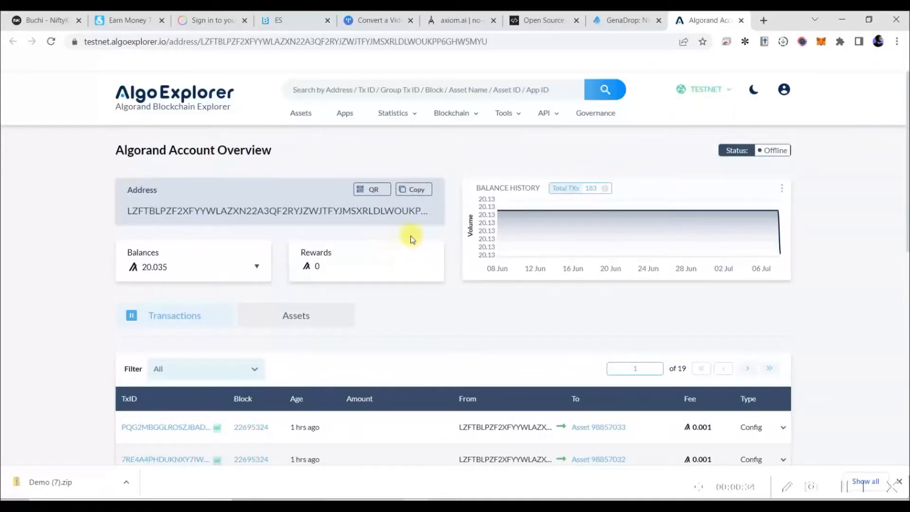
scroll(418, 280, down, 3)
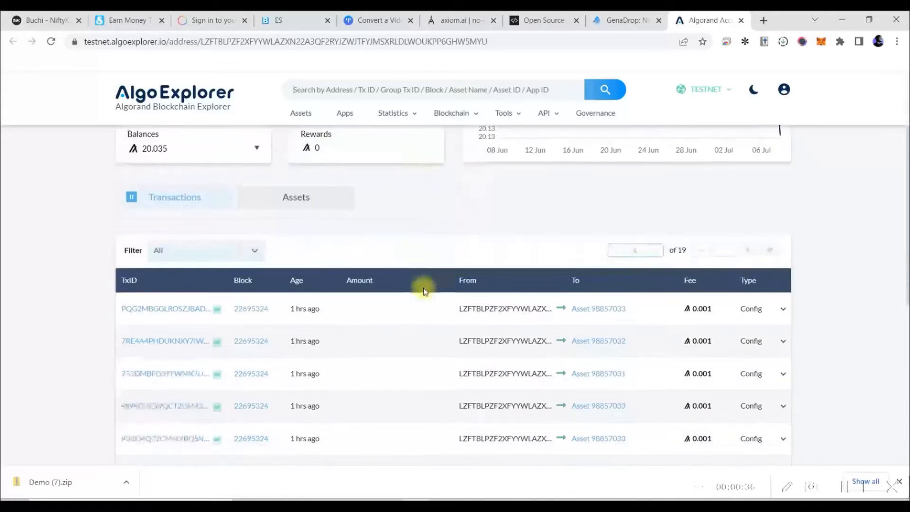